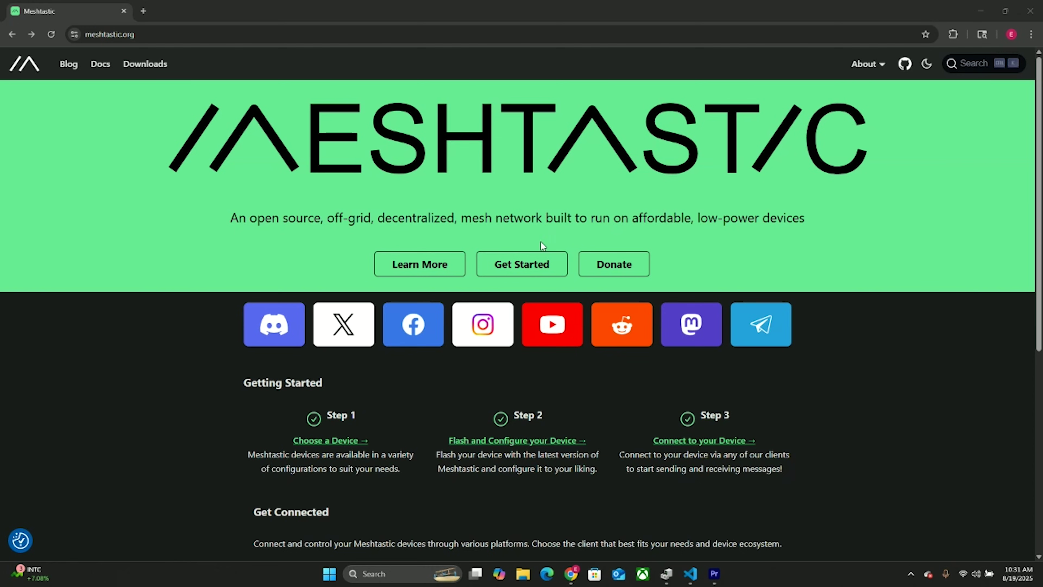
In Getting Started, highlight the ESP32 hardware heading, then go to Installing Serial Drivers
click(539, 264)
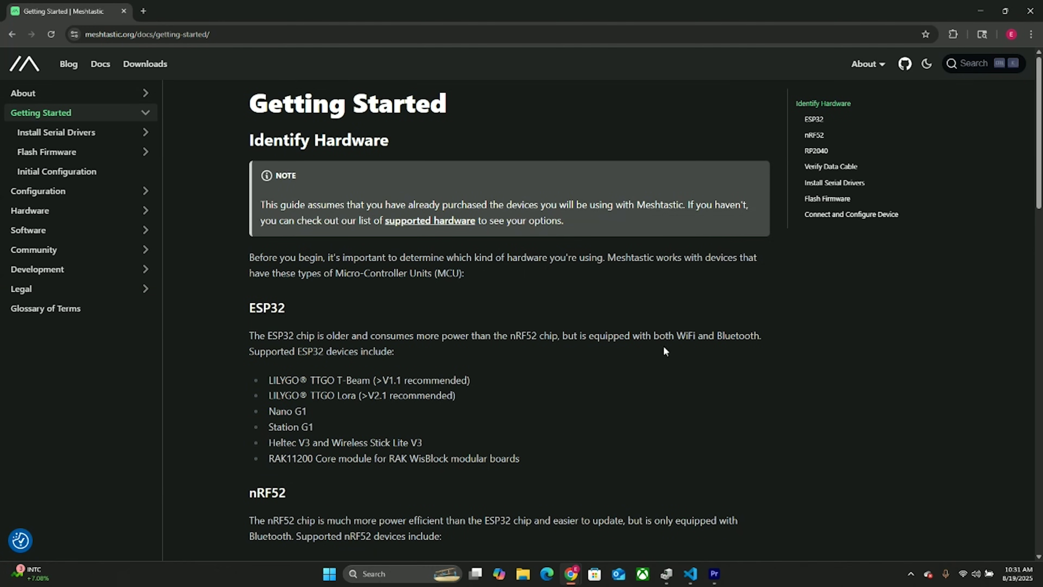
scroll(675, 365, down, 5)
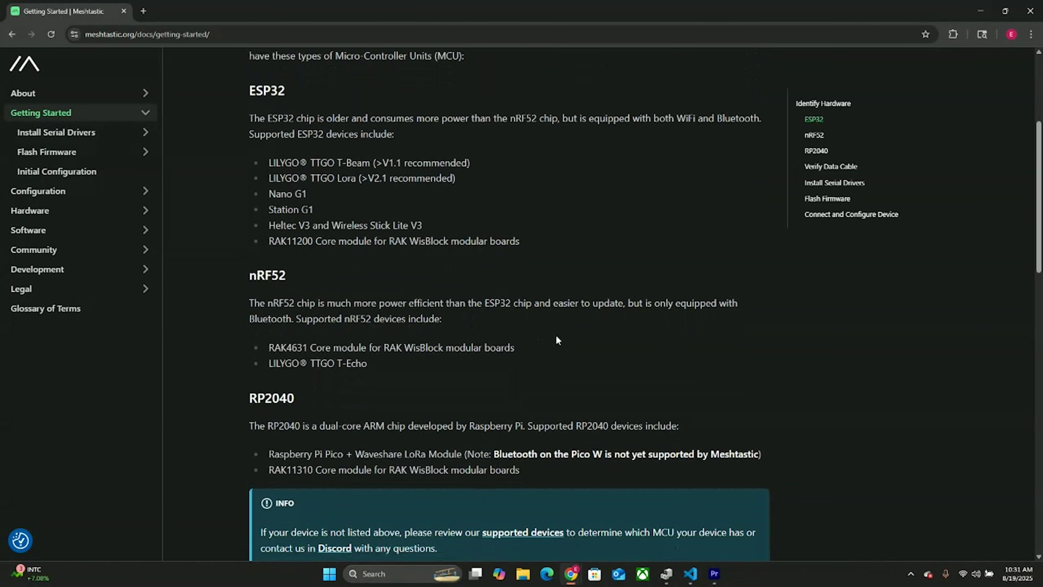
scroll(548, 335, up, 4)
drag(237, 258, 288, 254)
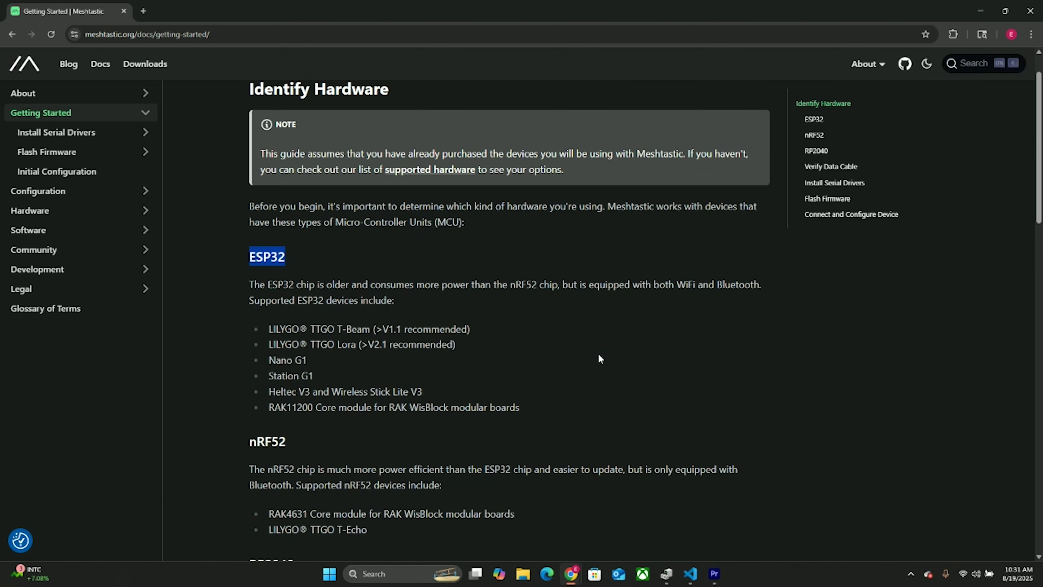
scroll(304, 327, up, 2)
click(76, 132)
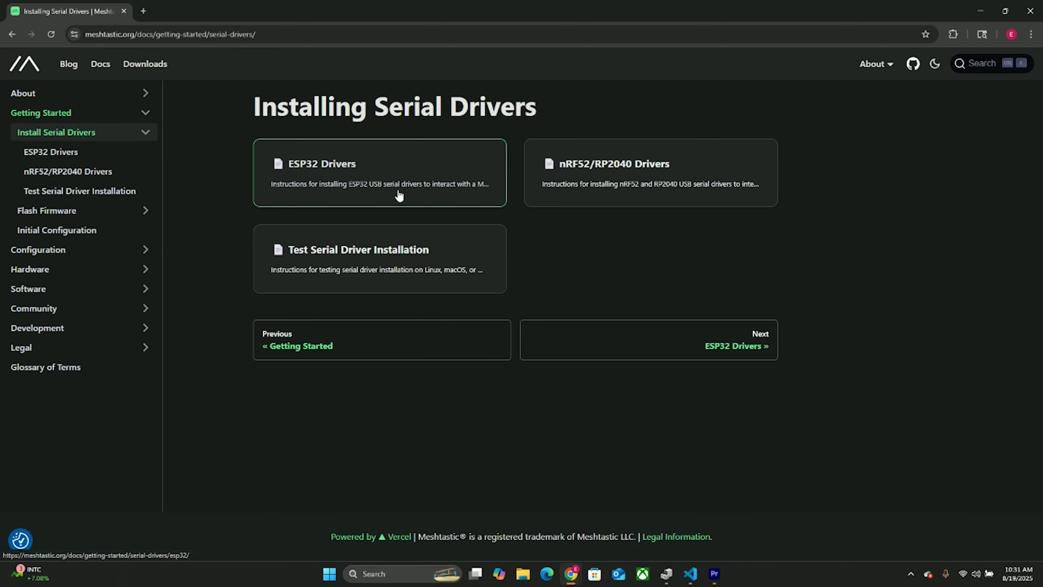
Check Device Manager lists the CP210x USB to UART Bridge on COM4, then return to Getting Started
click(667, 573)
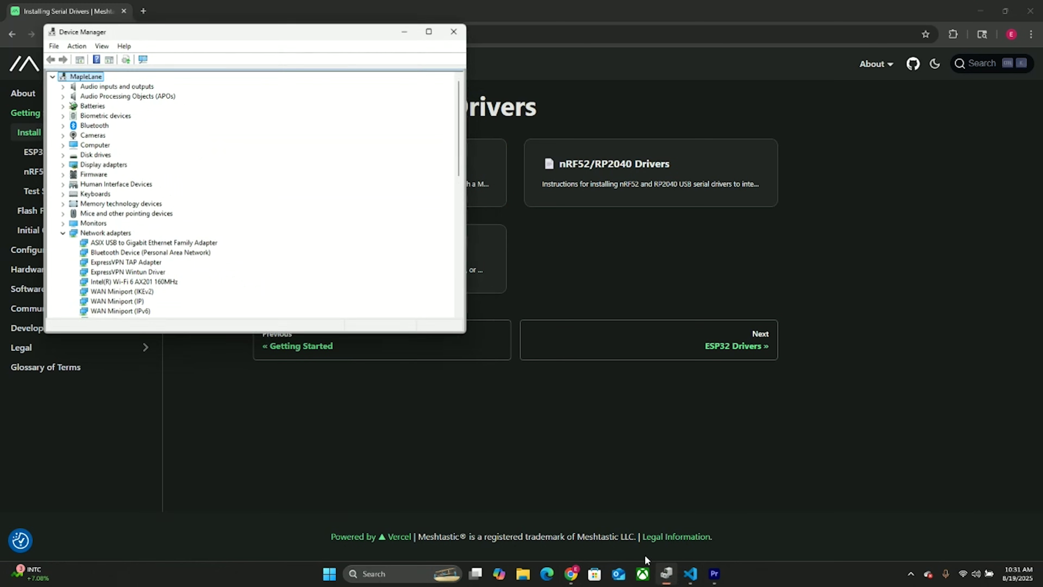
scroll(161, 220, down, 5)
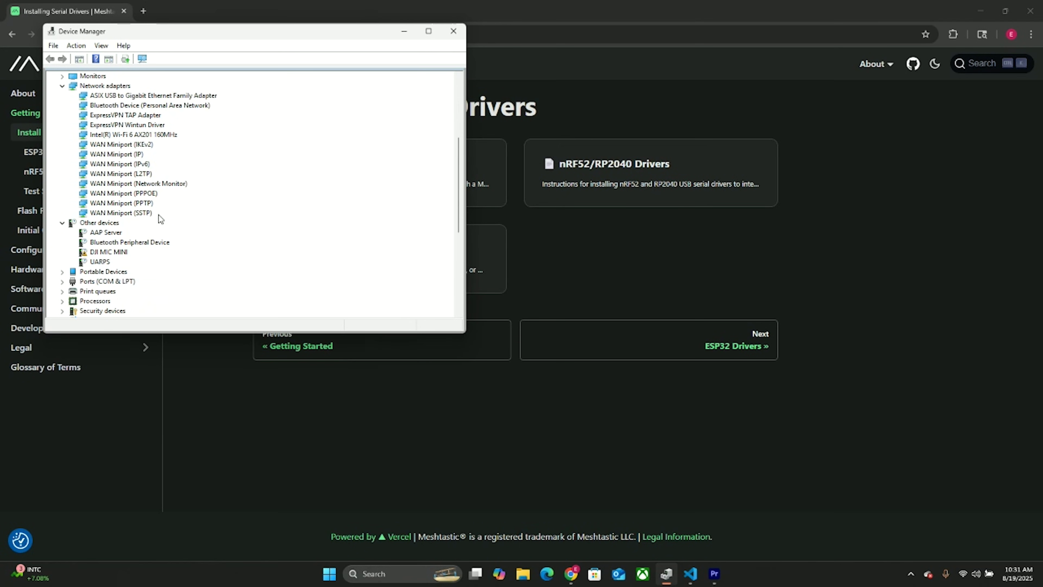
click(62, 281)
scroll(88, 271, down, 2)
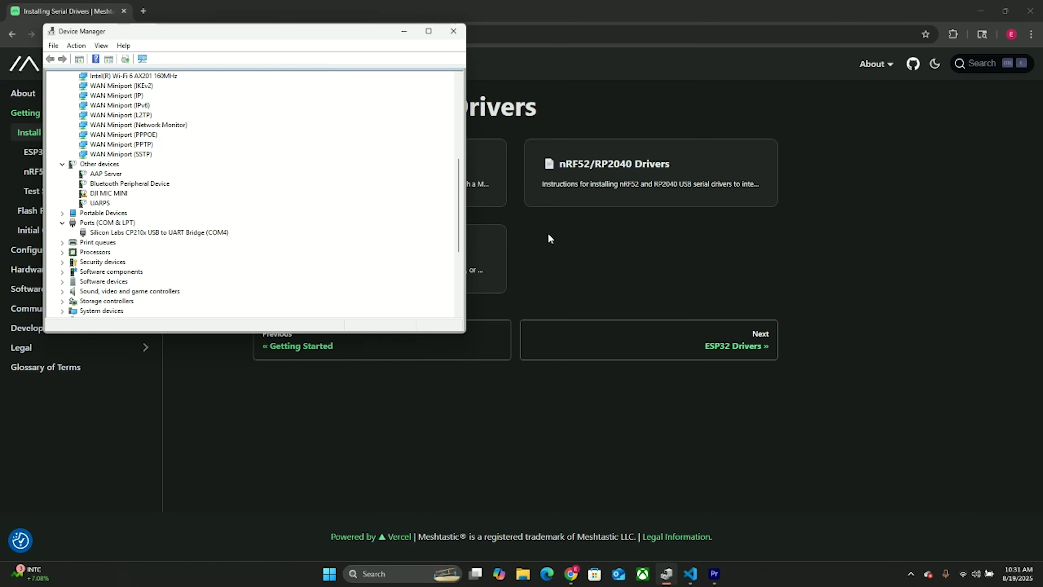
click(687, 91)
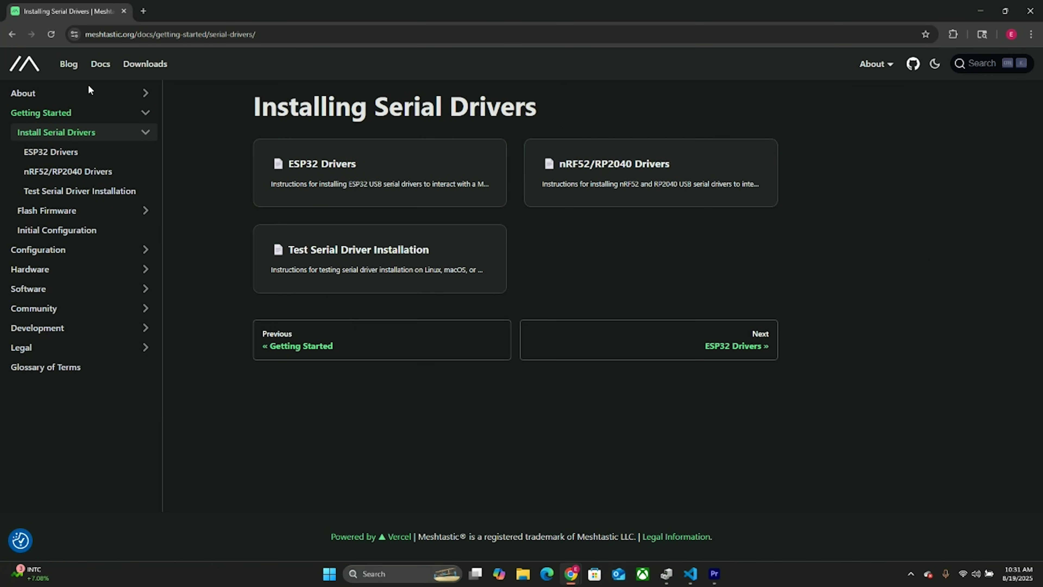
click(70, 112)
Highlight the antenna warning in Getting Started, then go to the ESP32 Drivers page
scroll(621, 336, down, 9)
scroll(621, 336, down, 3)
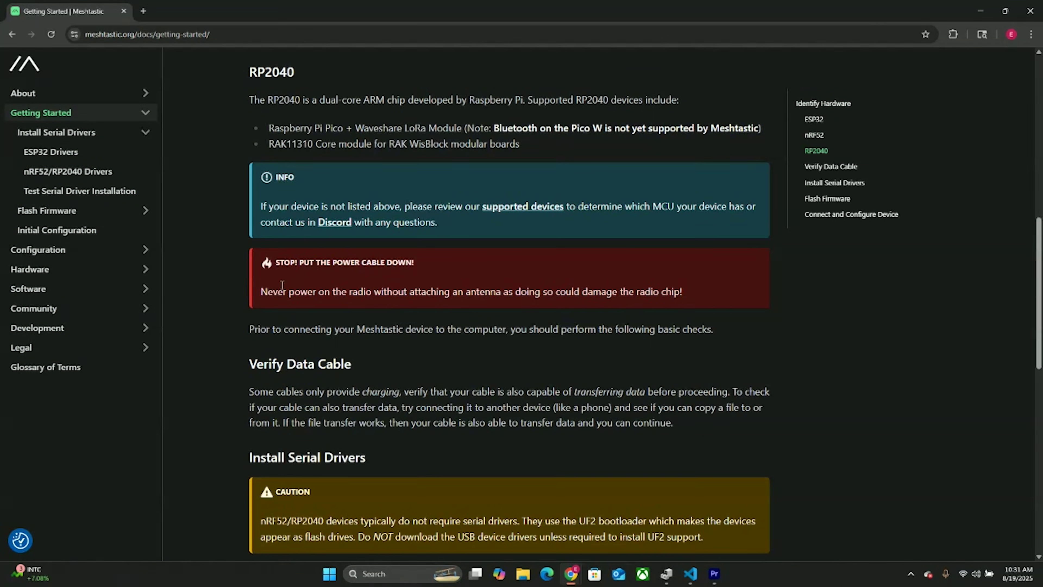
mouse_move(261, 291)
mouse_down()
mouse_move(688, 300)
mouse_move(260, 290)
mouse_up()
click(599, 276)
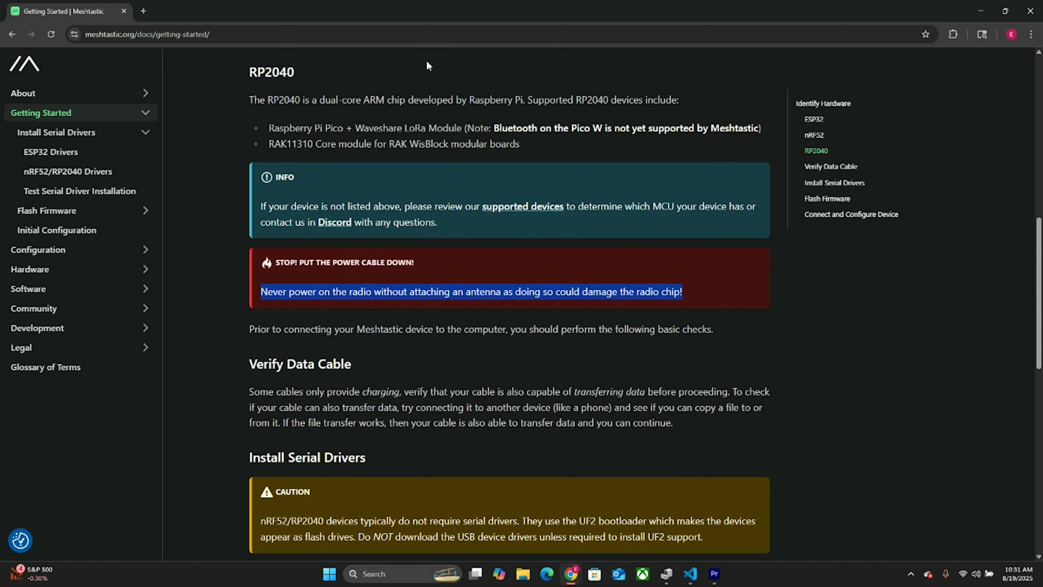
click(50, 151)
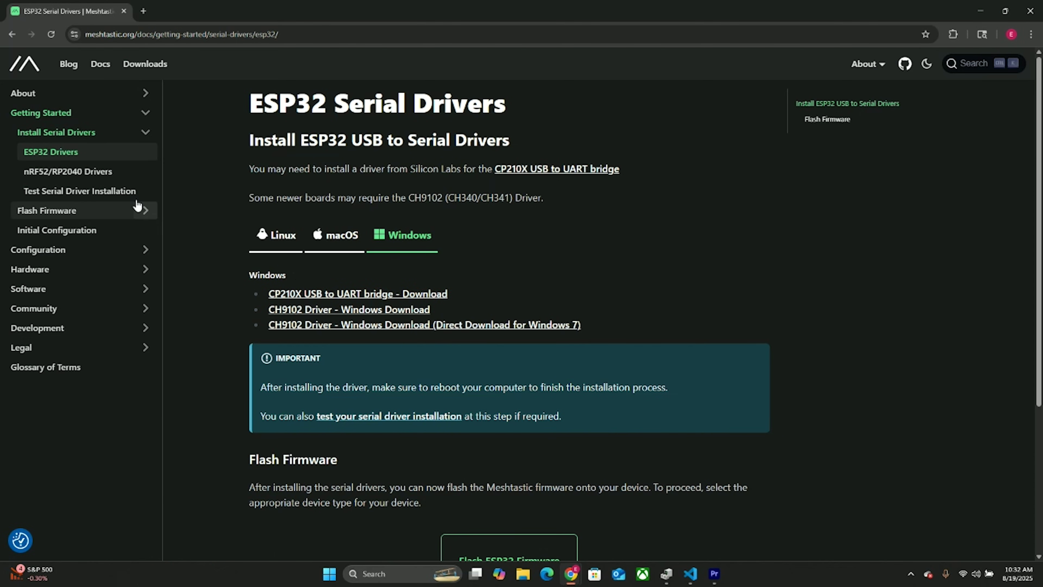
Open the ESP32 Device flashing guide and highlight the Web Flasher requirement and CLI Script alternative
click(81, 211)
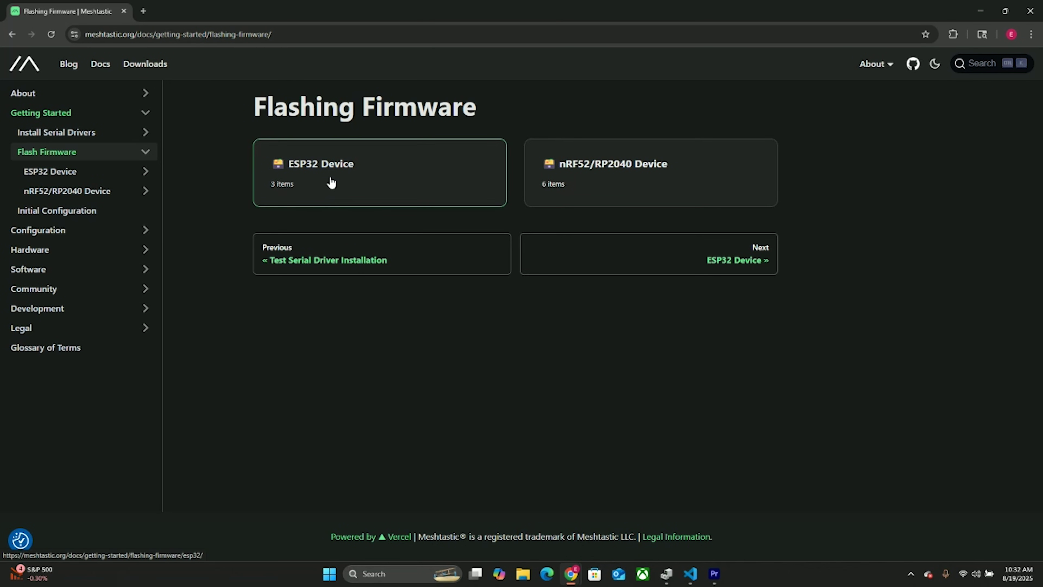
click(363, 178)
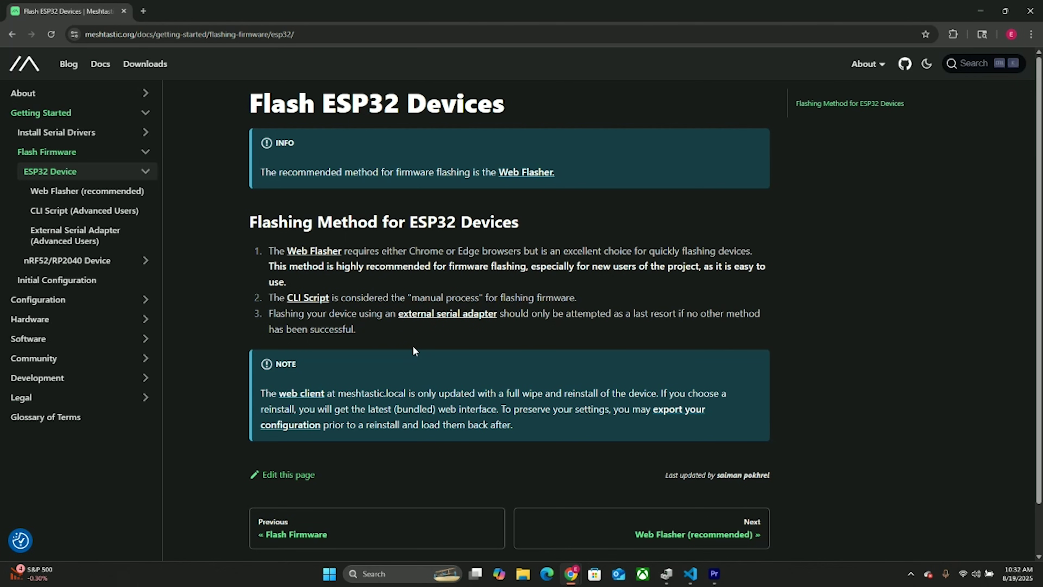
drag(268, 251, 548, 251)
click(375, 279)
drag(273, 298, 338, 291)
click(338, 290)
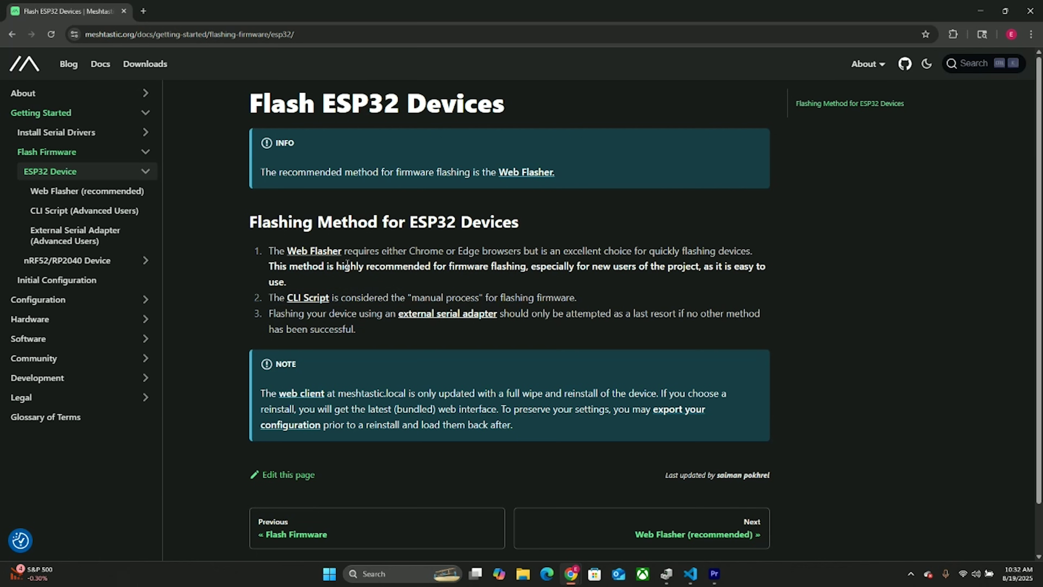
Open the Web Flasher guide in a new tab, then flasher.meshtastic.org in another new tab
right_click(326, 252)
click(394, 266)
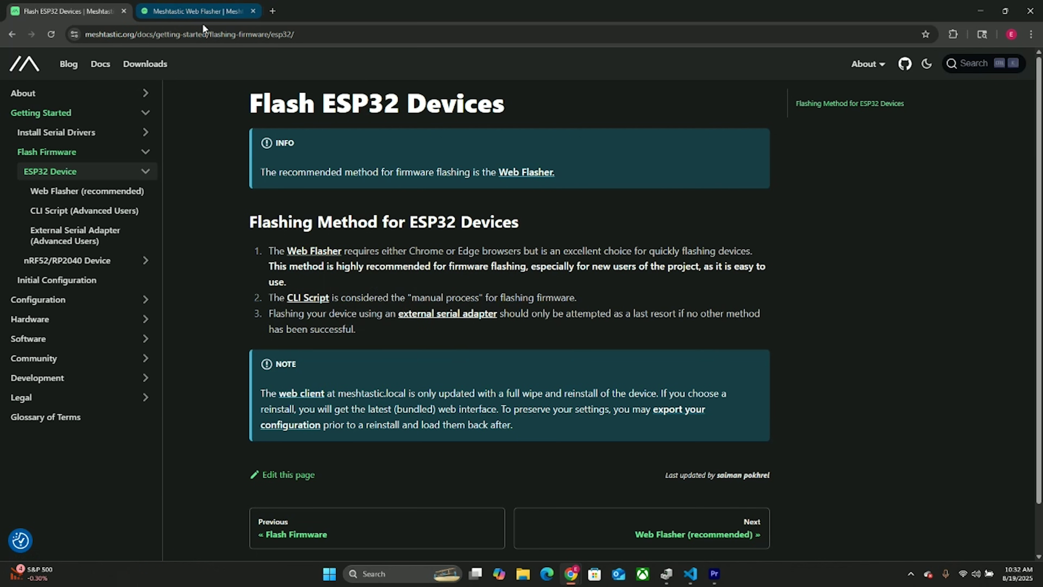
click(202, 12)
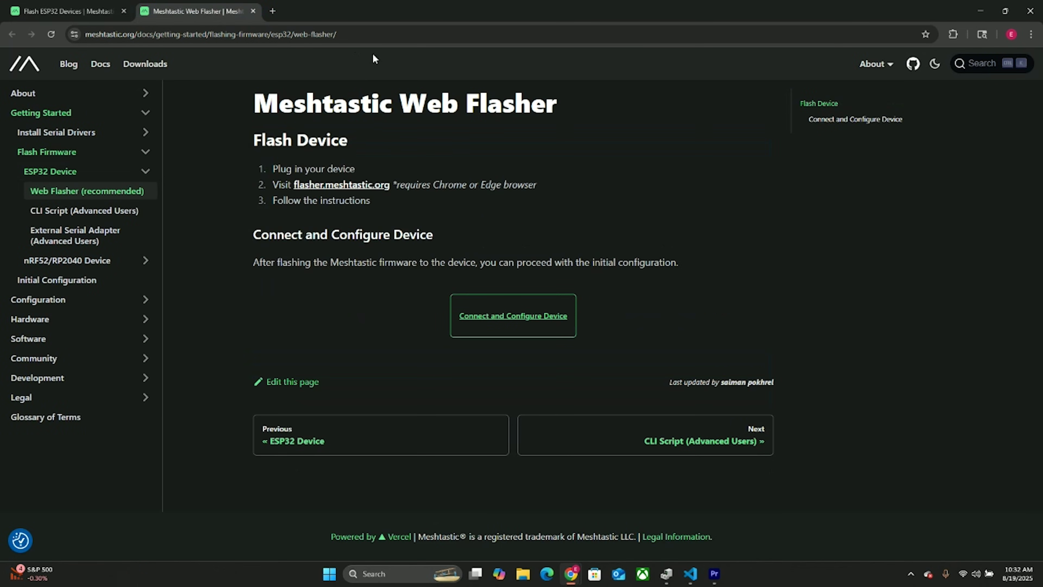
right_click(351, 185)
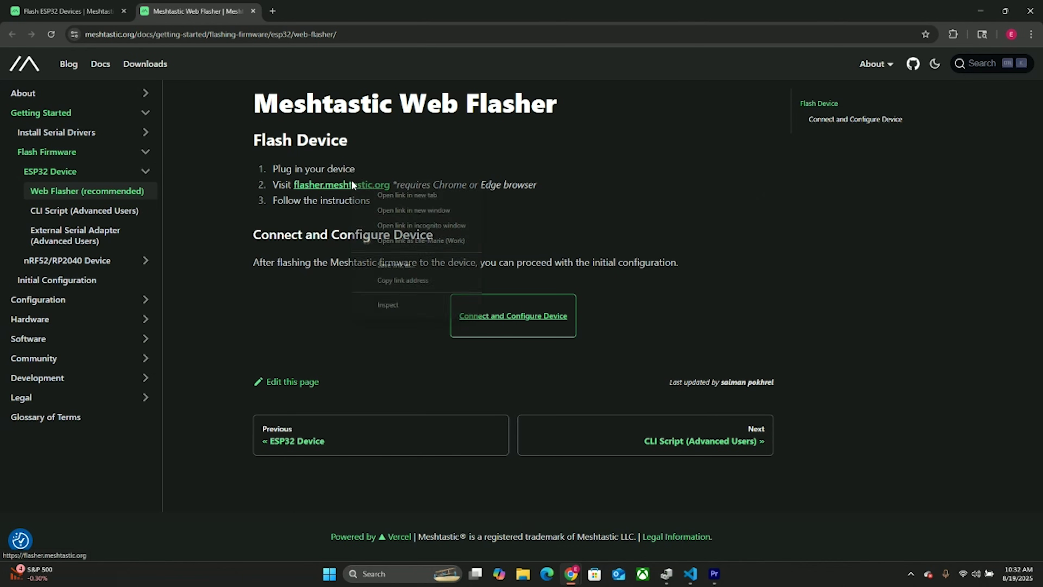
click(406, 194)
click(316, 11)
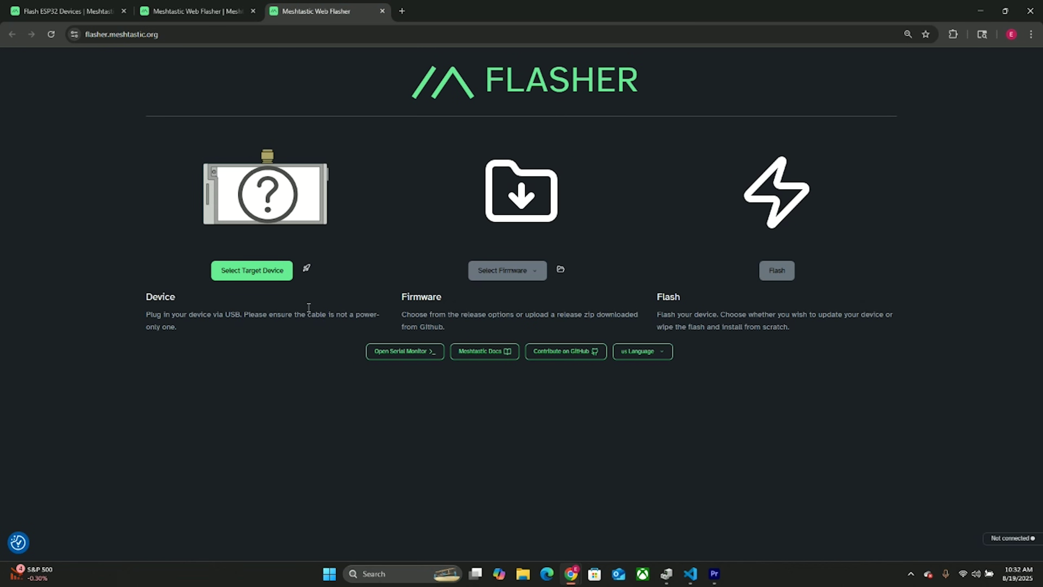
Select Heltec V3 as the target device and keep firmware 2.6.11.69ec95e Beta
click(262, 271)
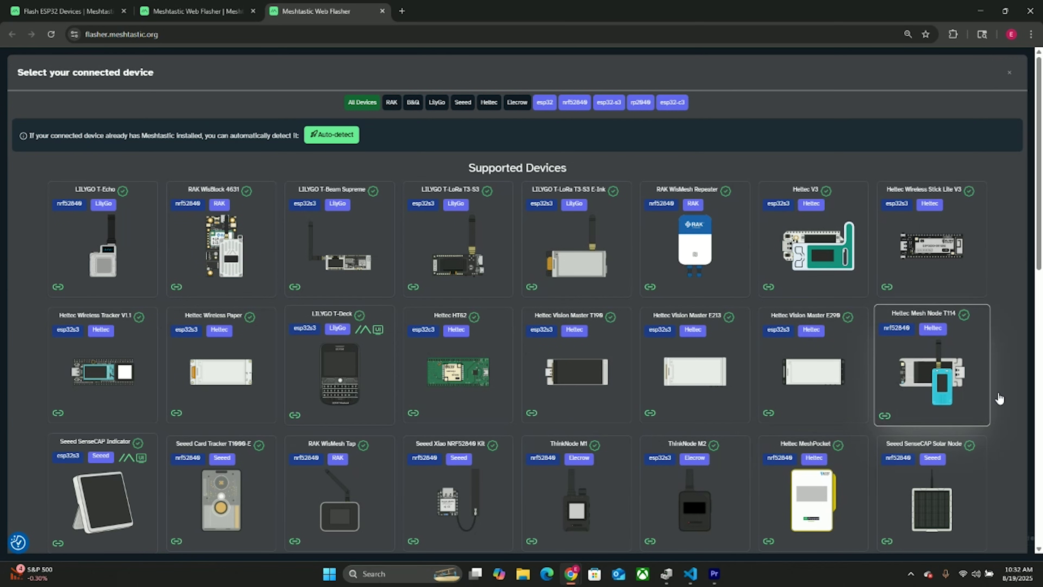
scroll(1000, 399, down, 2)
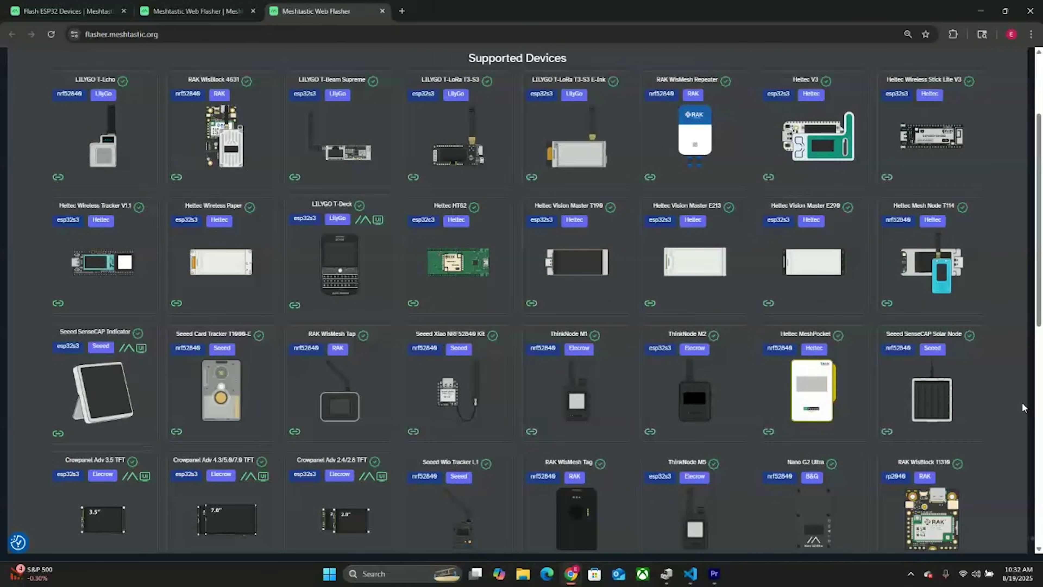
scroll(1023, 408, down, 9)
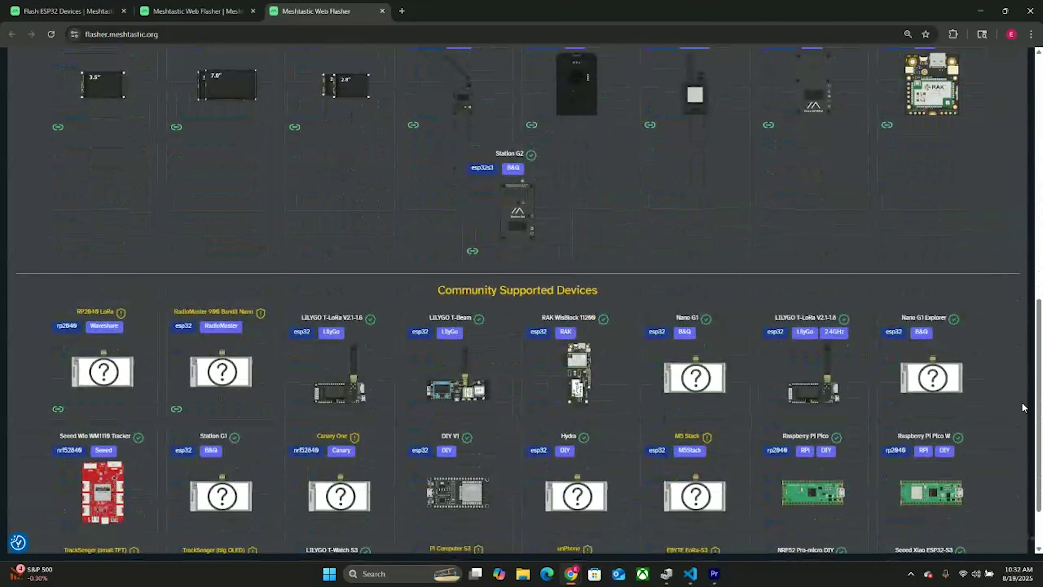
scroll(1023, 408, down, 2)
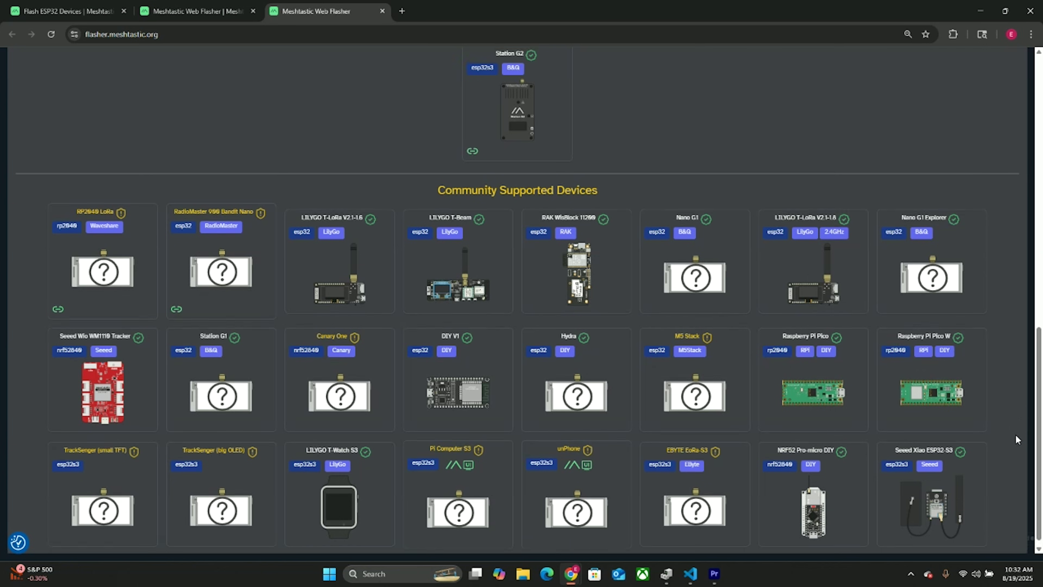
scroll(1016, 434, up, 9)
scroll(666, 344, up, 5)
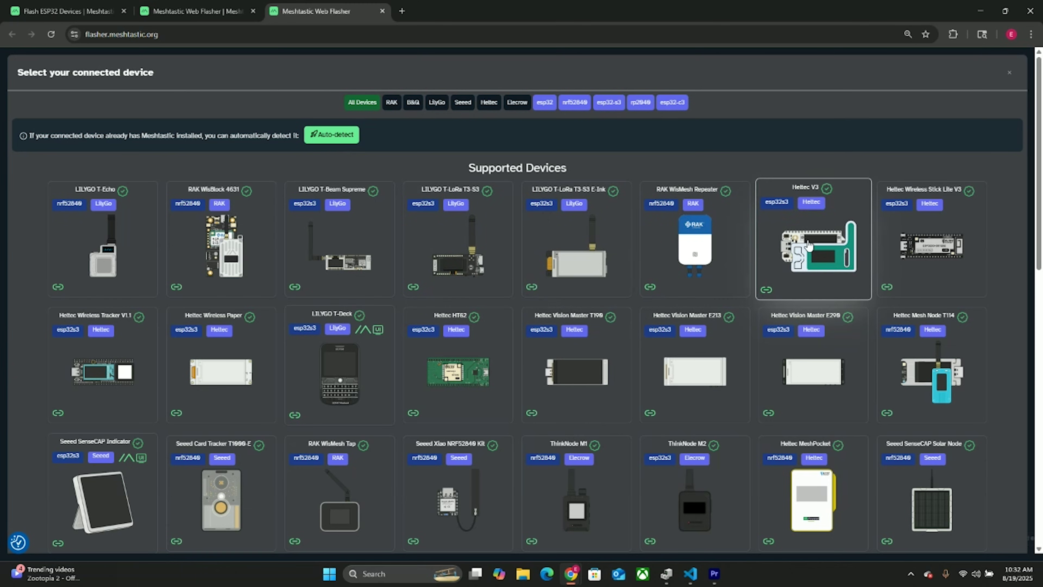
click(813, 257)
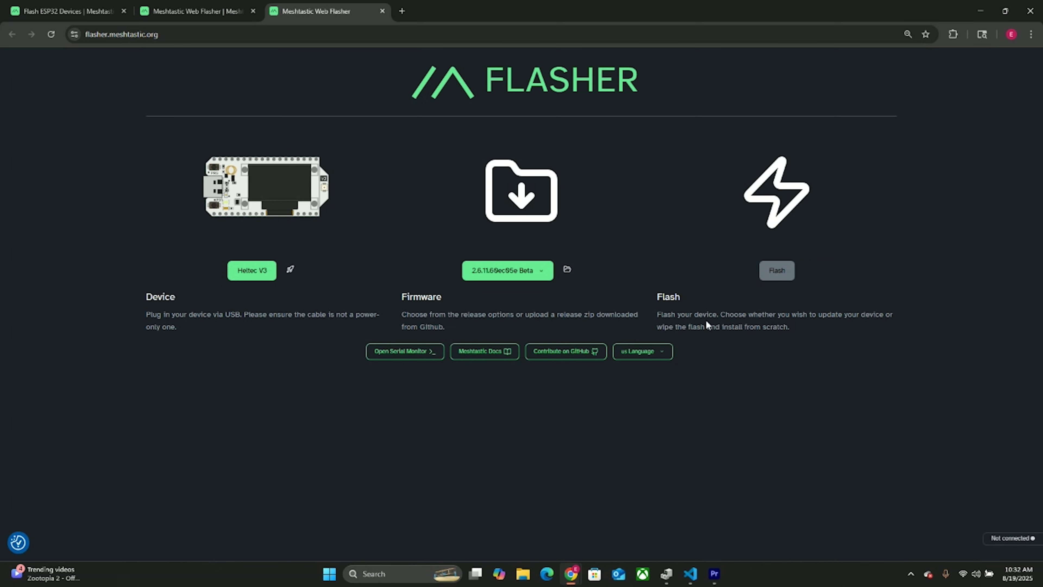
click(532, 272)
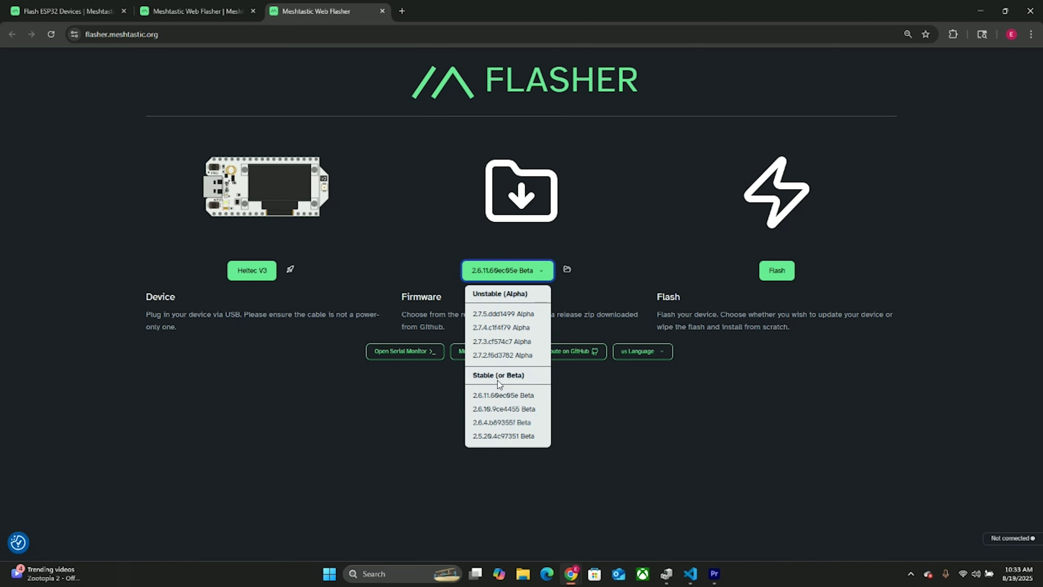
click(504, 397)
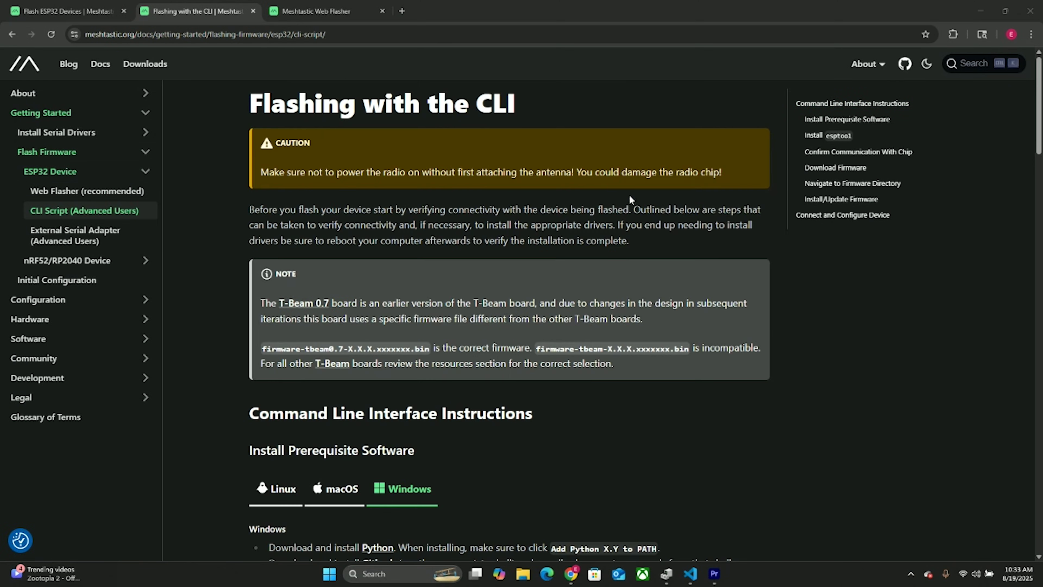
Read down the 'Flashing with the CLI' page, then switch back to the Web Flasher tab
scroll(818, 283, down, 2)
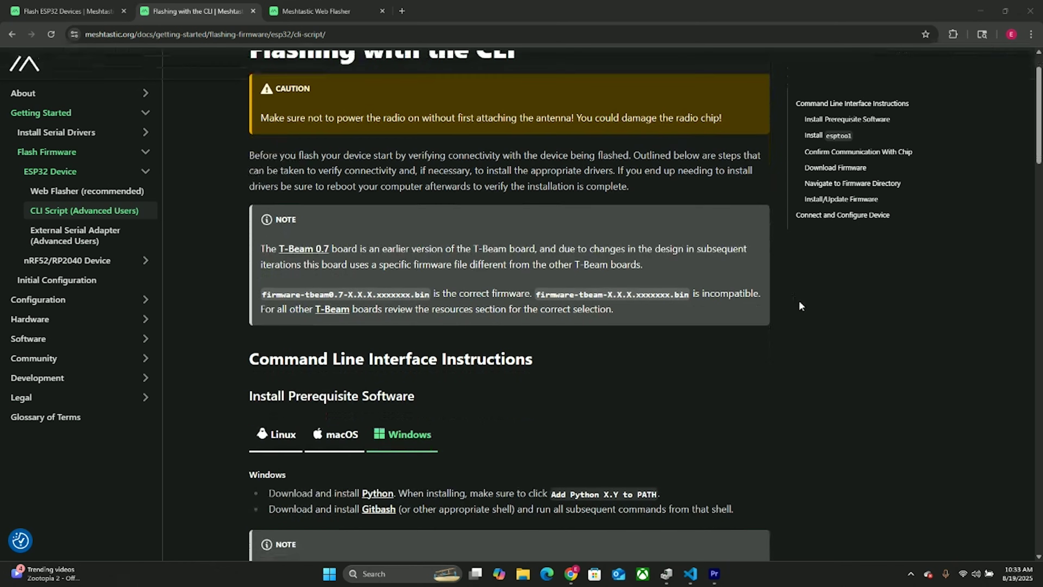
scroll(885, 324, down, 6)
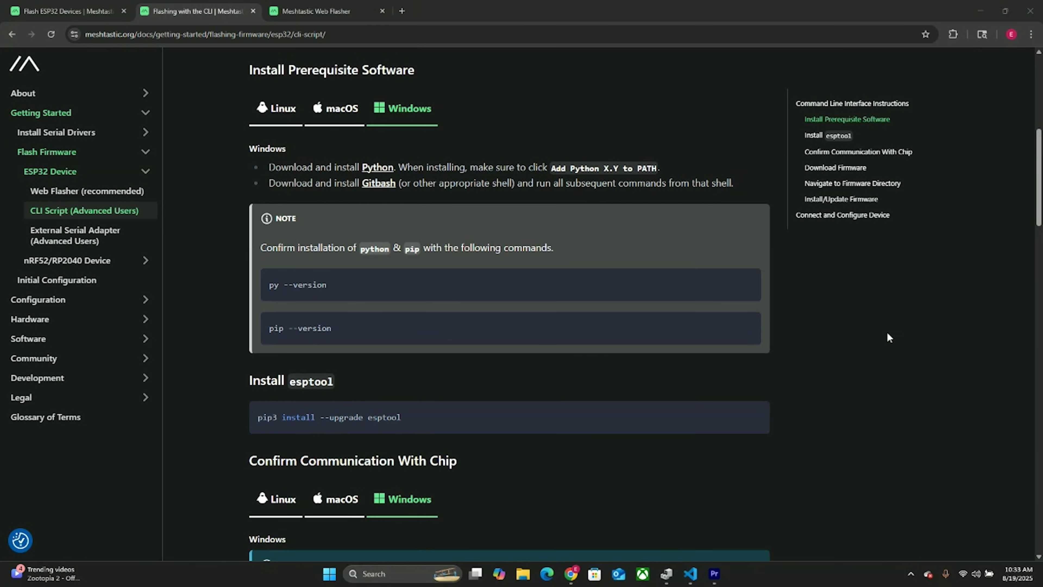
scroll(616, 310, down, 3)
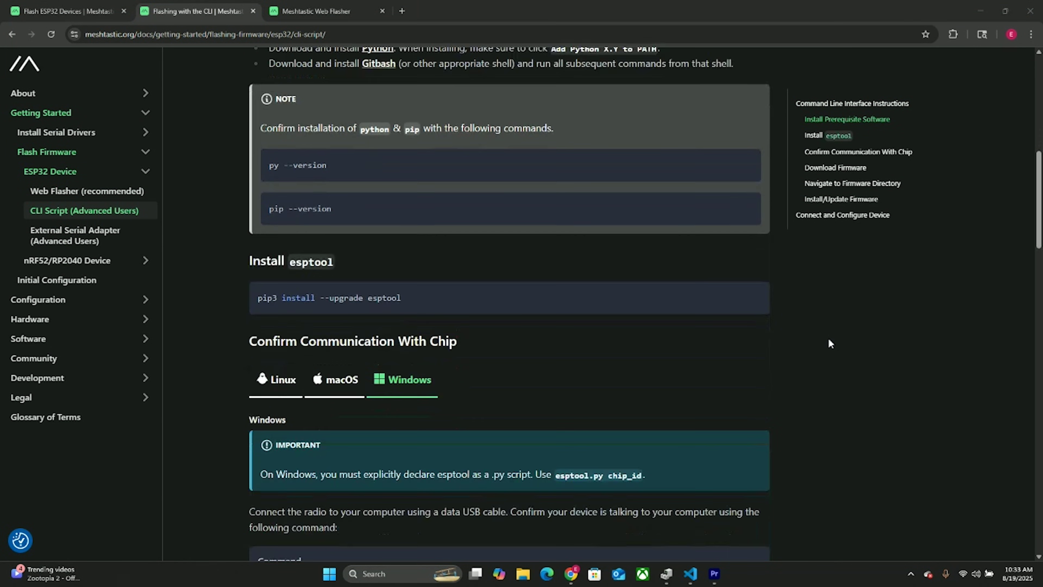
scroll(814, 312, down, 1)
scroll(927, 361, down, 5)
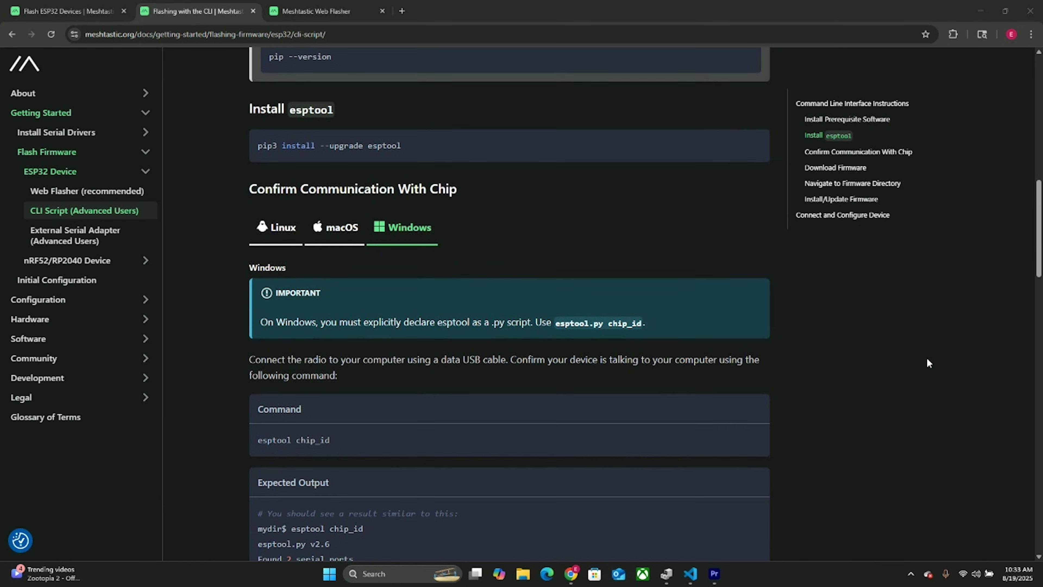
scroll(928, 363, down, 3)
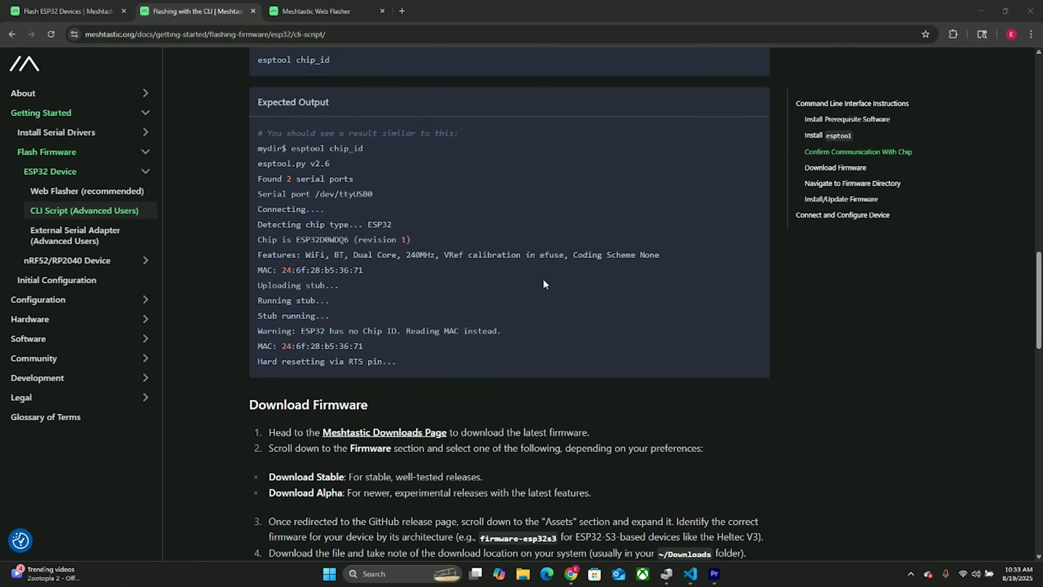
scroll(915, 335, down, 5)
scroll(915, 337, down, 7)
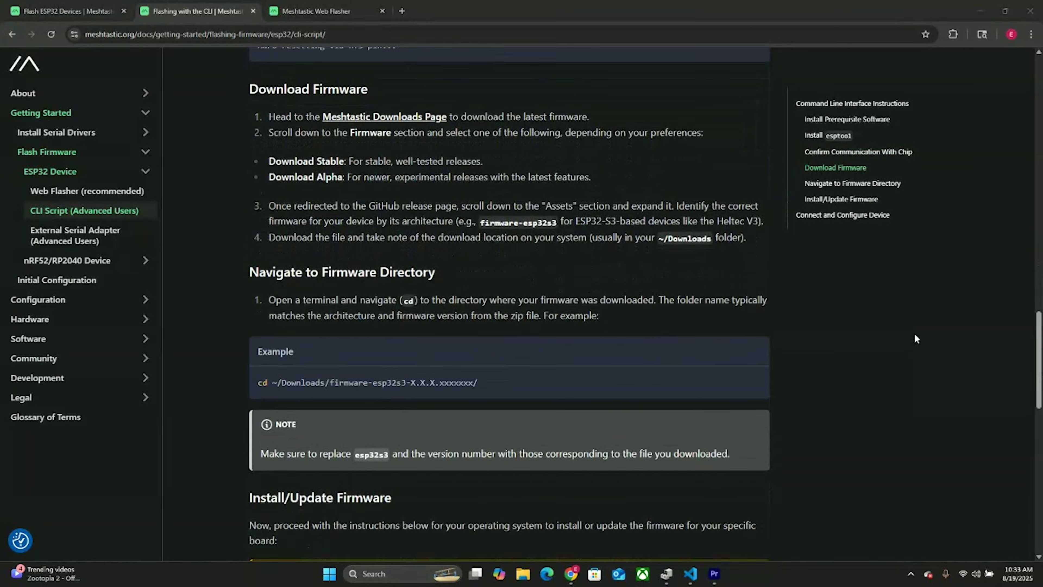
scroll(915, 337, down, 6)
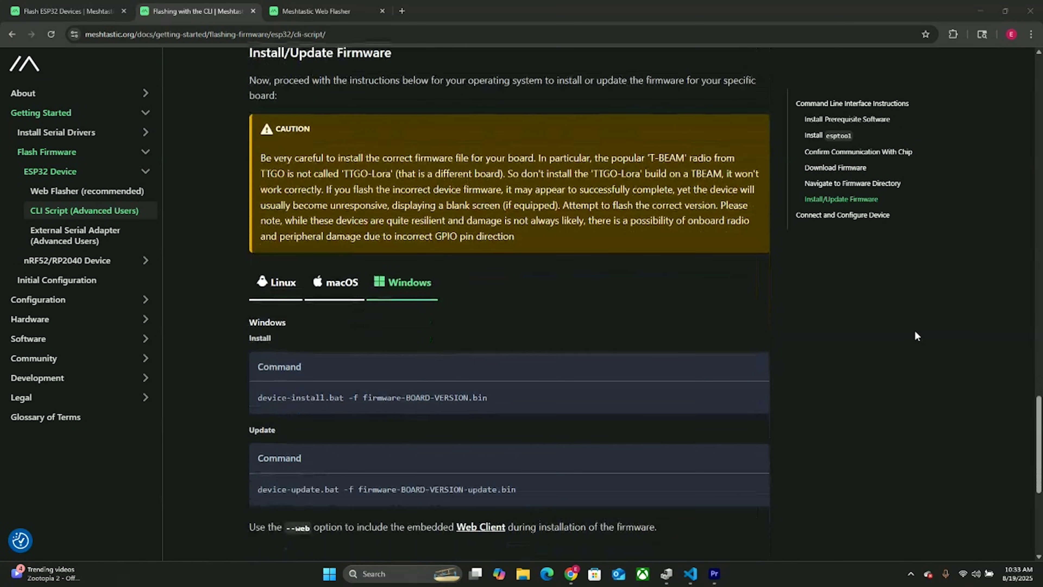
scroll(925, 340, up, 20)
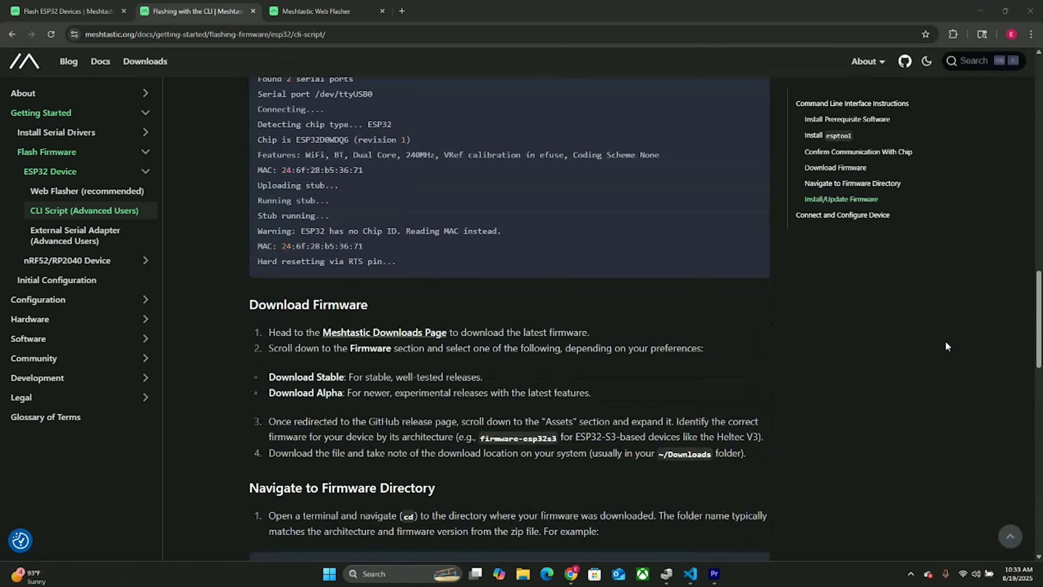
click(325, 11)
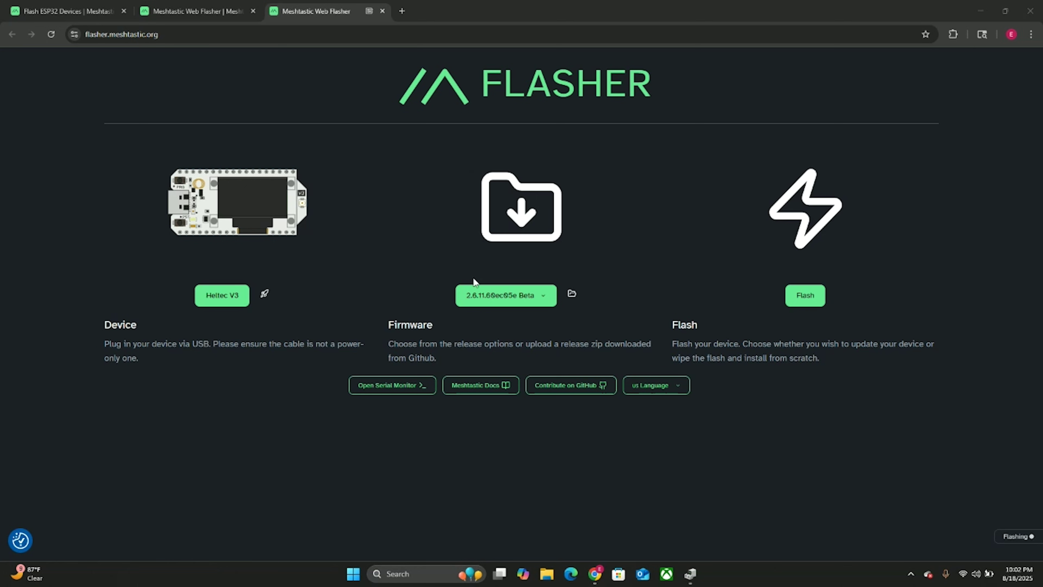
click(509, 296)
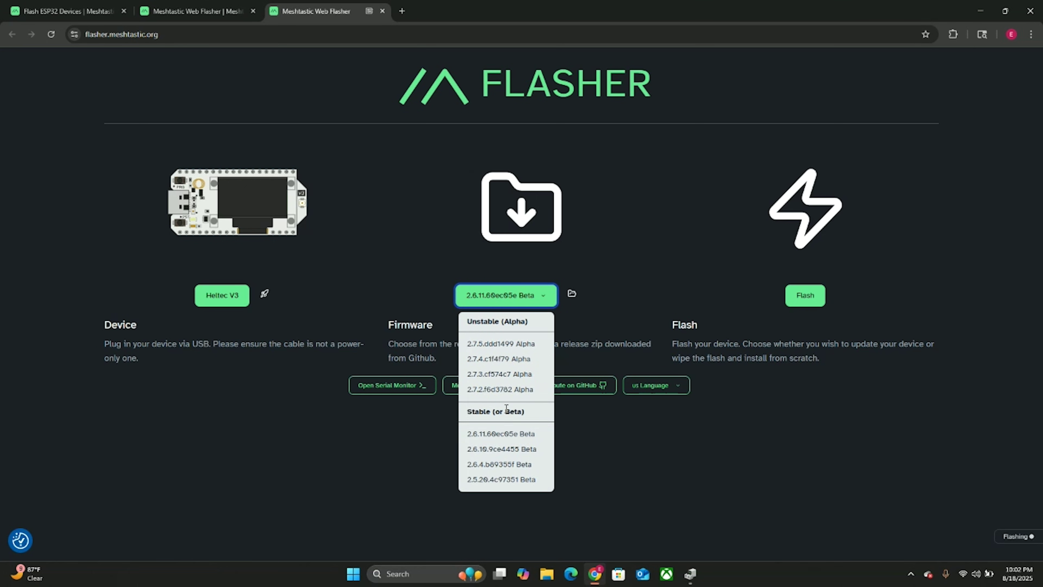
click(699, 276)
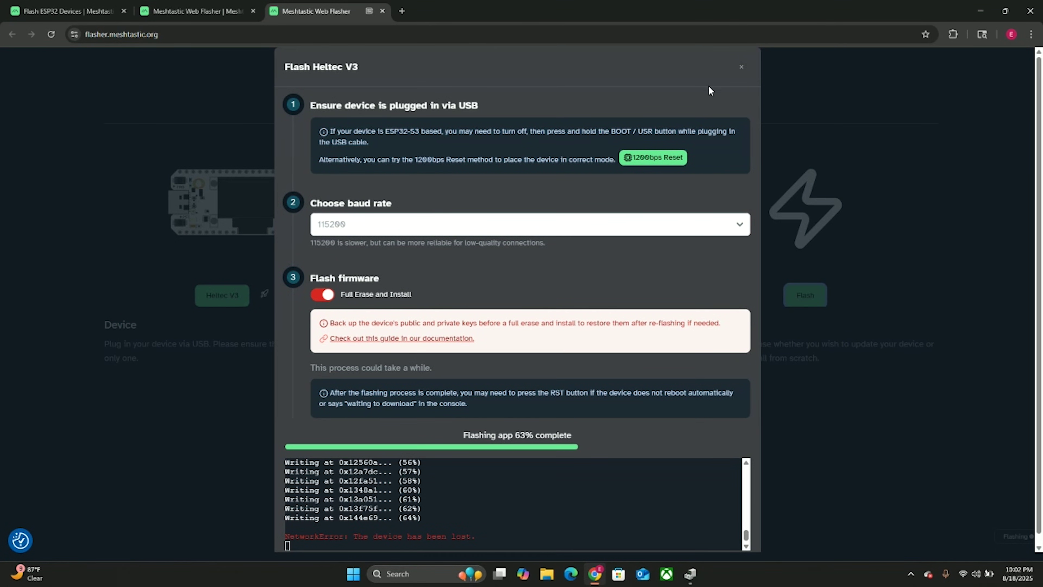
Close the failed Flash Heltec V3 dialog and reload the flasher page
click(741, 69)
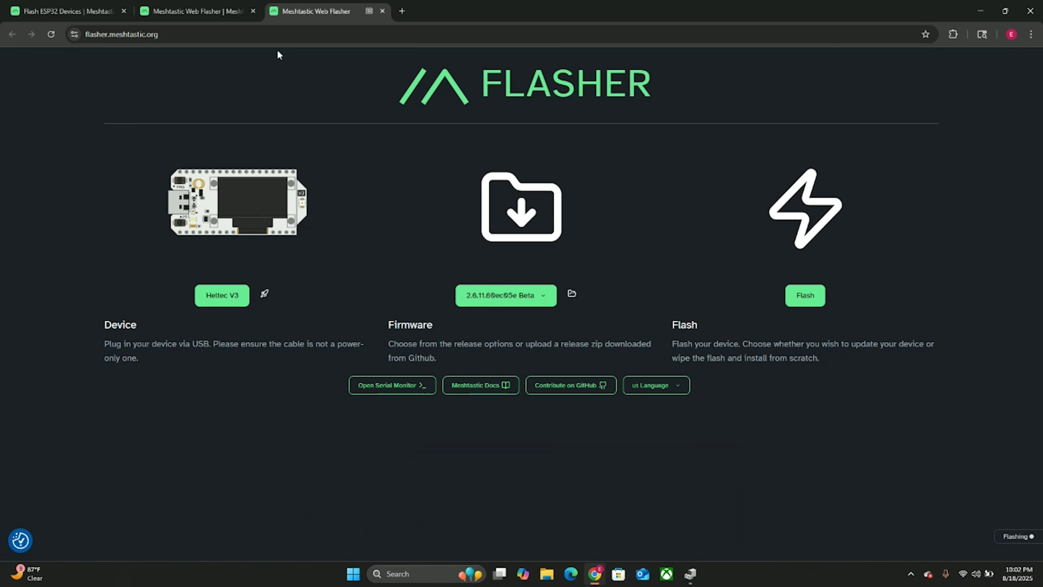
click(51, 34)
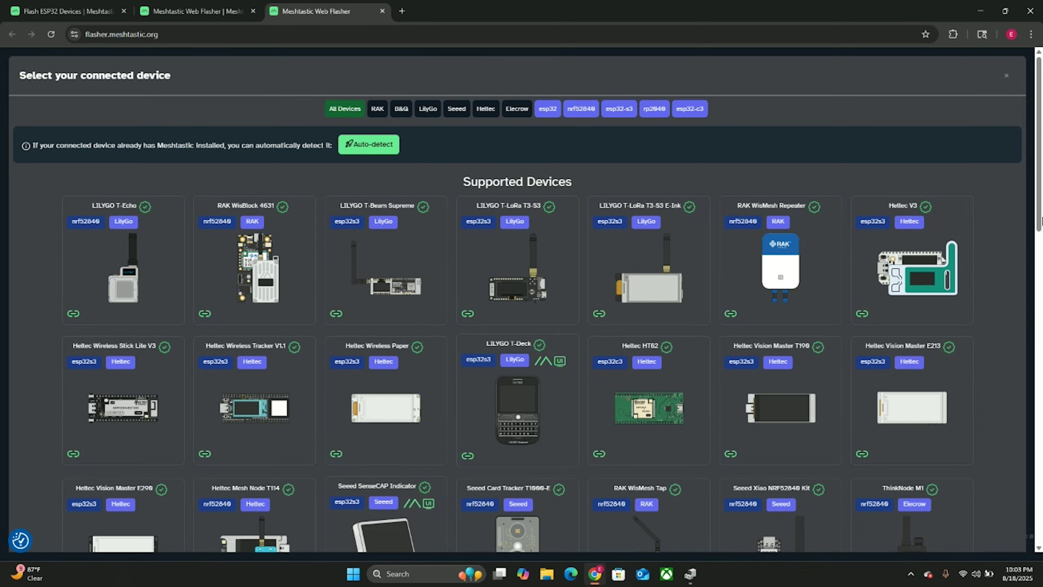
Pick Heltec V3 as the device and 2.6.11 Beta as the firmware
click(925, 283)
click(489, 295)
click(522, 434)
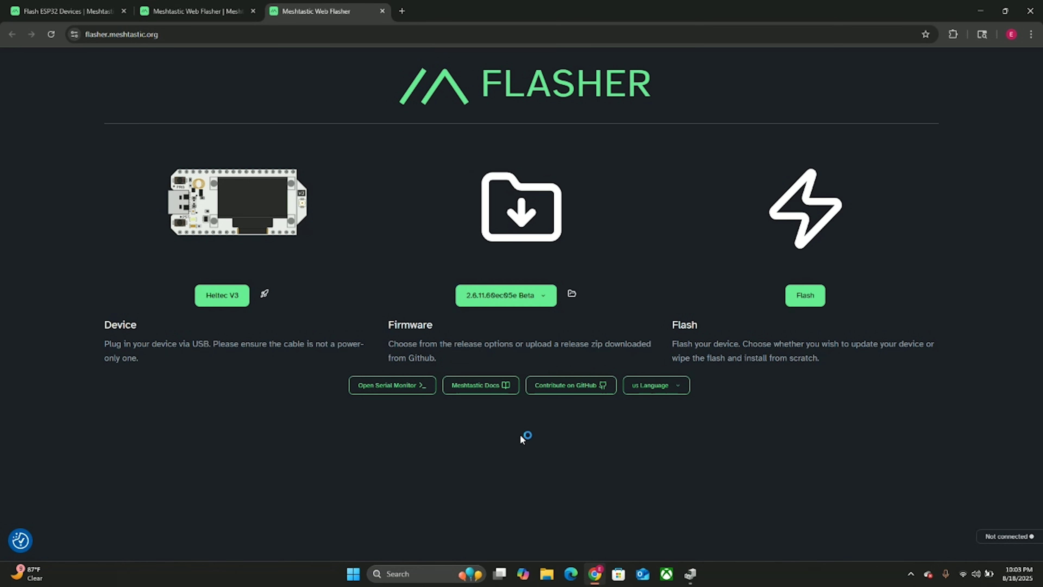
Review the 2.6.11 Beta release notes with the page zoomed out, then continue to flashing
scroll(707, 340, down, 3)
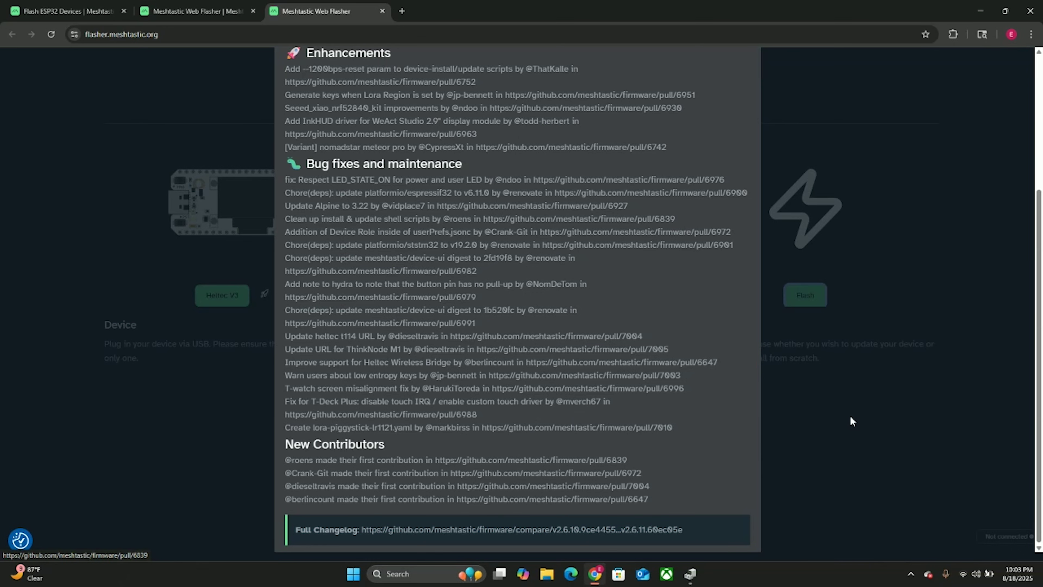
scroll(736, 426, up, 3)
scroll(736, 426, down, 4)
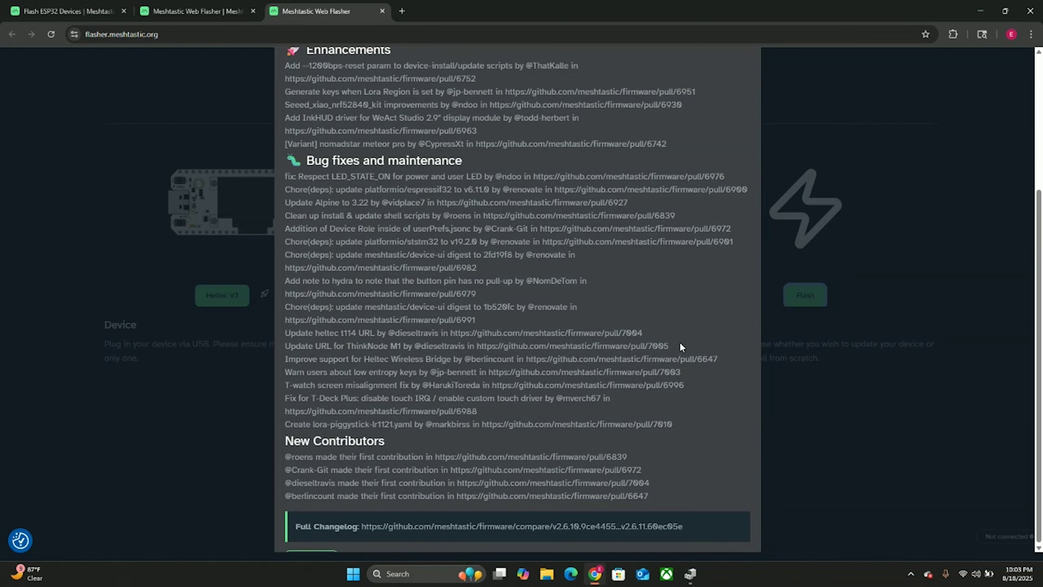
scroll(836, 347, up, 1)
scroll(839, 348, down, 1)
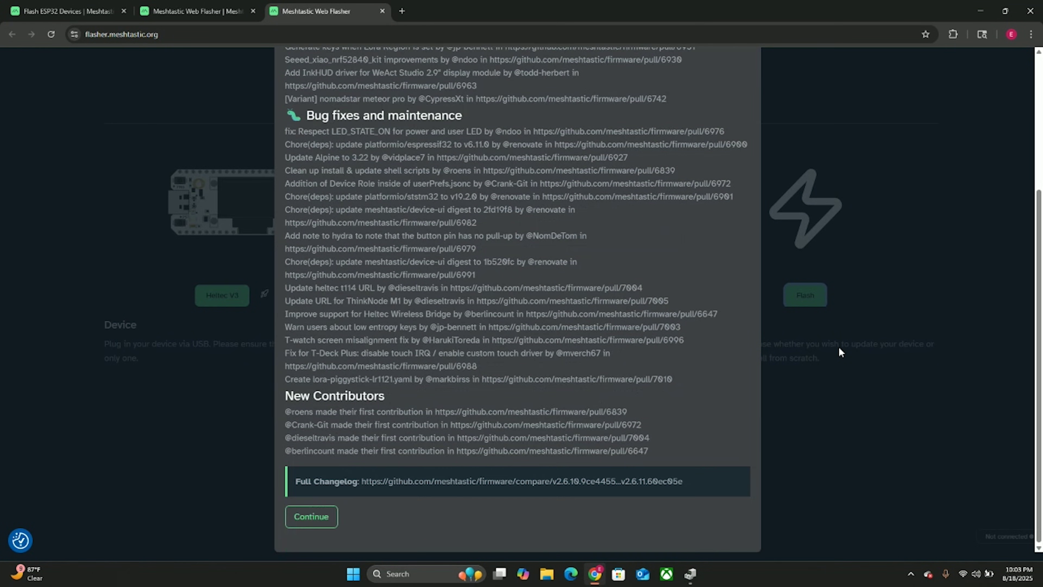
key(ctrl+minus)
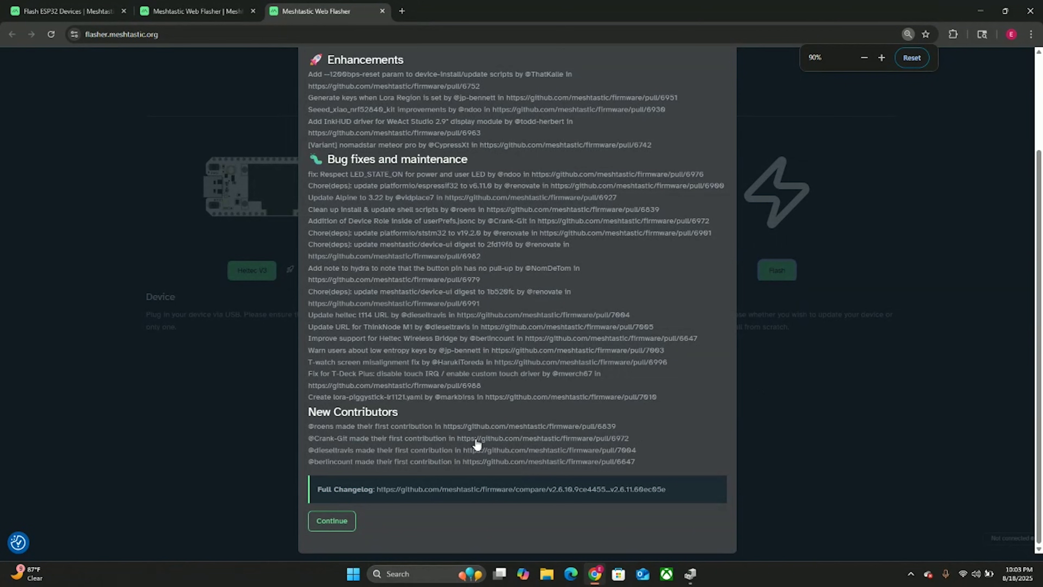
click(333, 520)
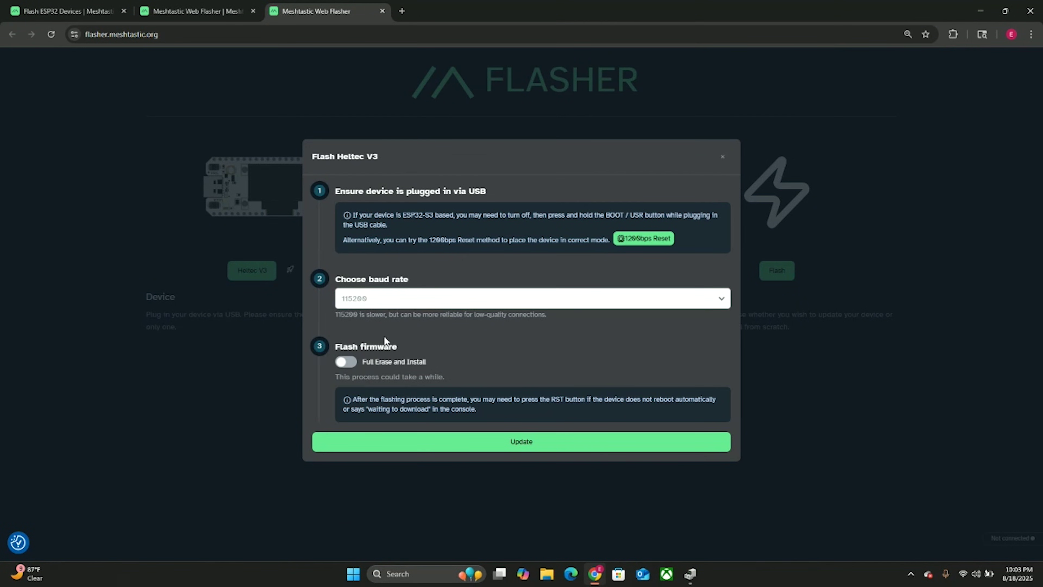
Enable Full Erase and Install, start Erase Flash and Install, and connect to CP2102 (COM4)
click(344, 362)
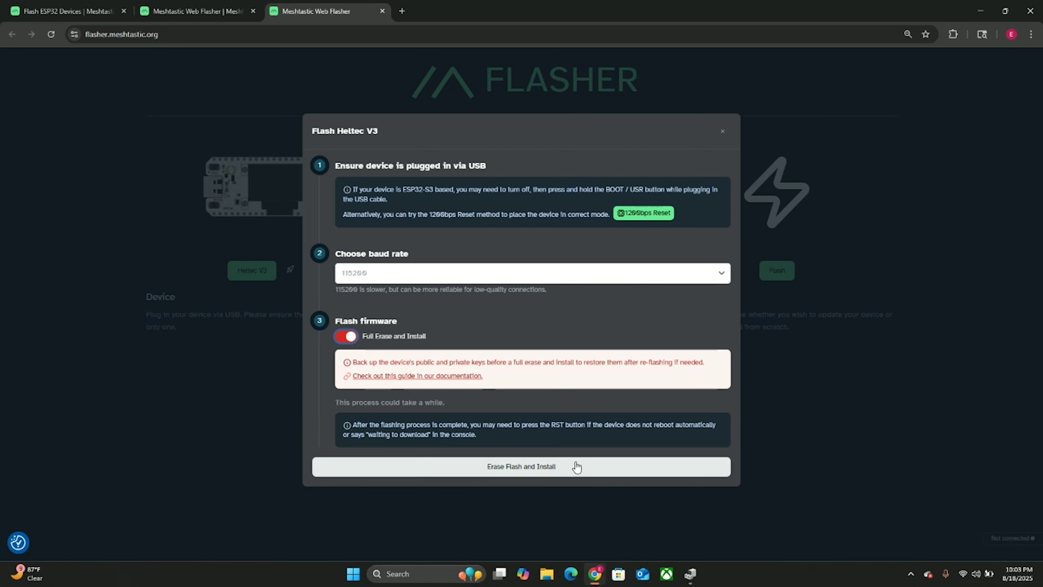
click(560, 473)
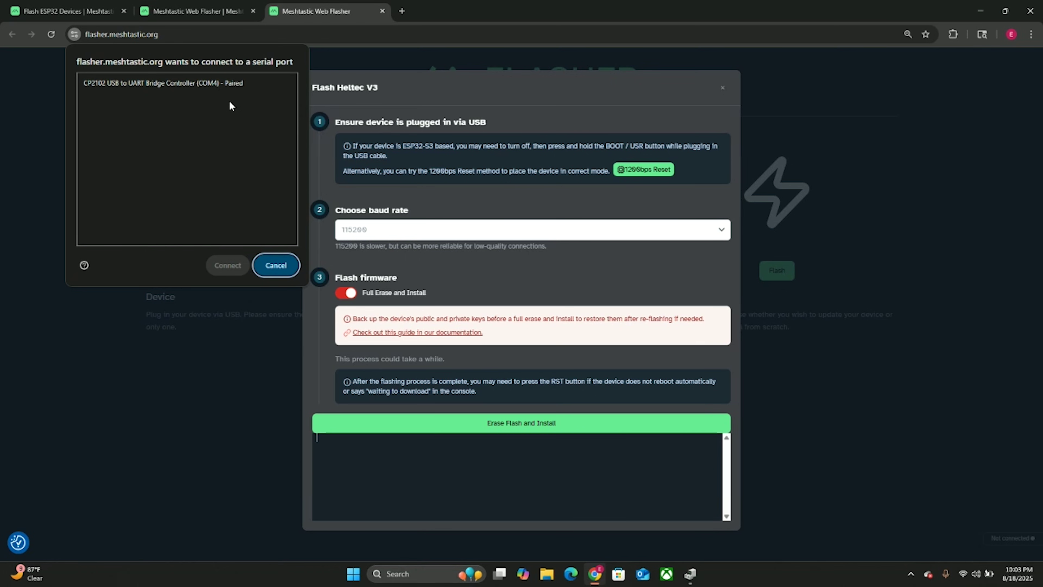
click(228, 83)
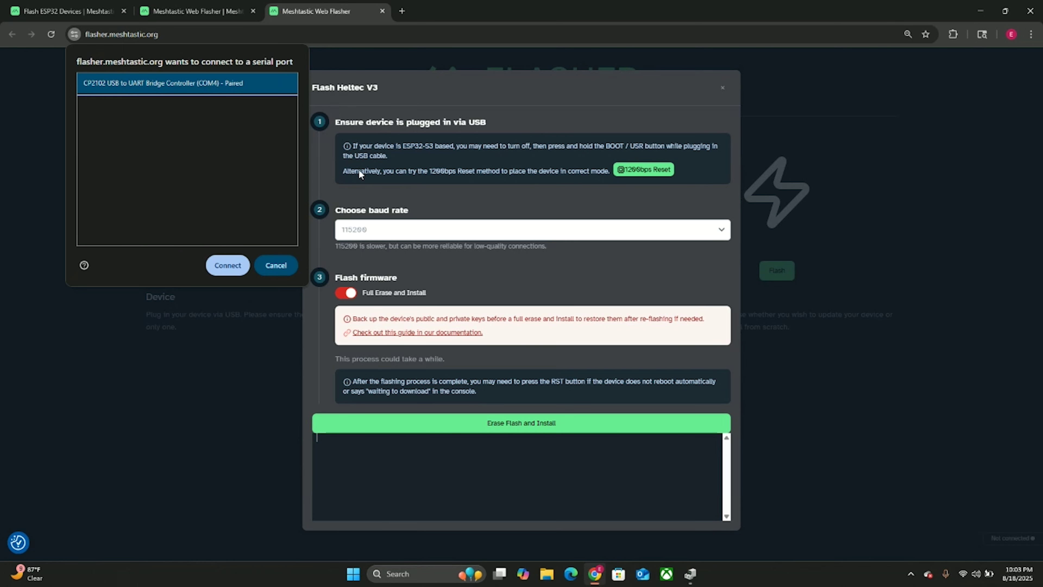
click(231, 266)
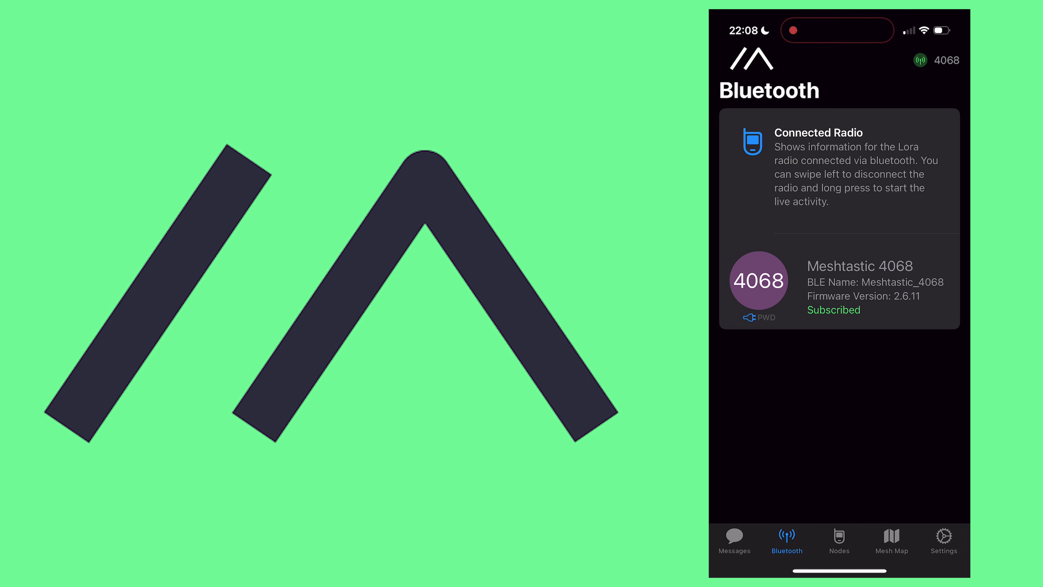
click(943, 540)
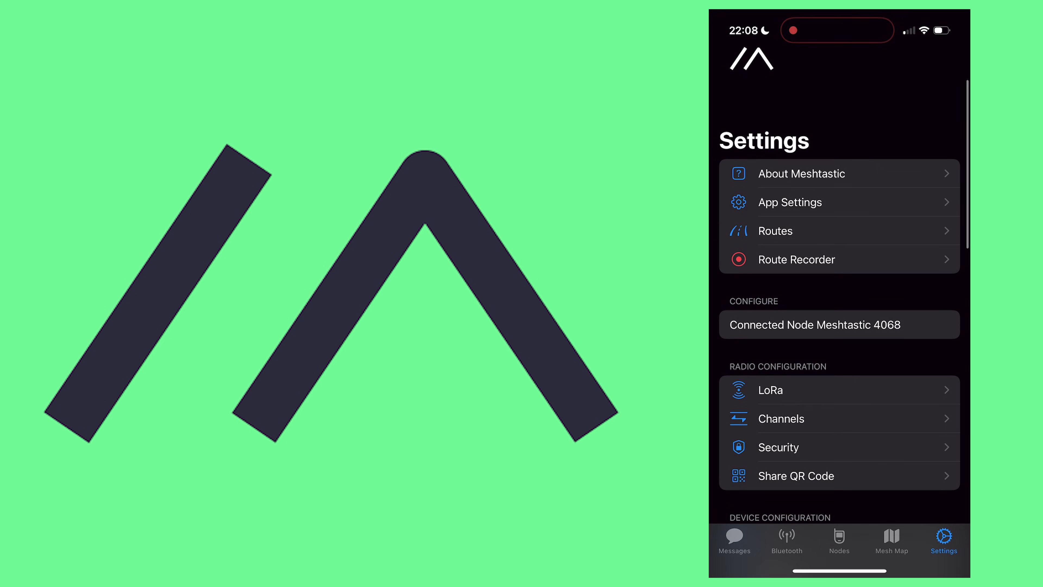
scroll(839, 328, down, 3)
scroll(839, 300, down, 5)
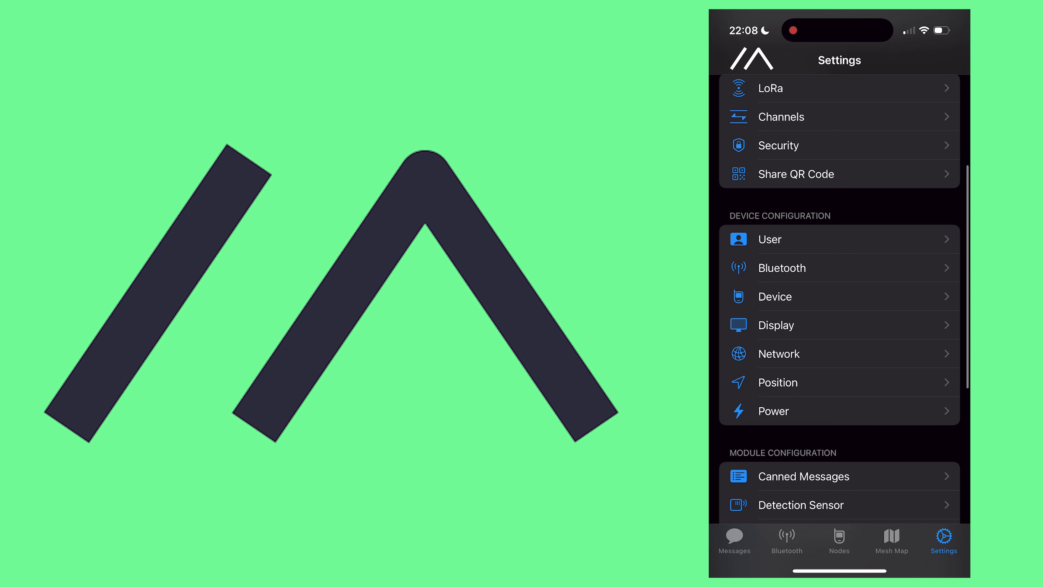
click(781, 239)
scroll(839, 230, down, 2)
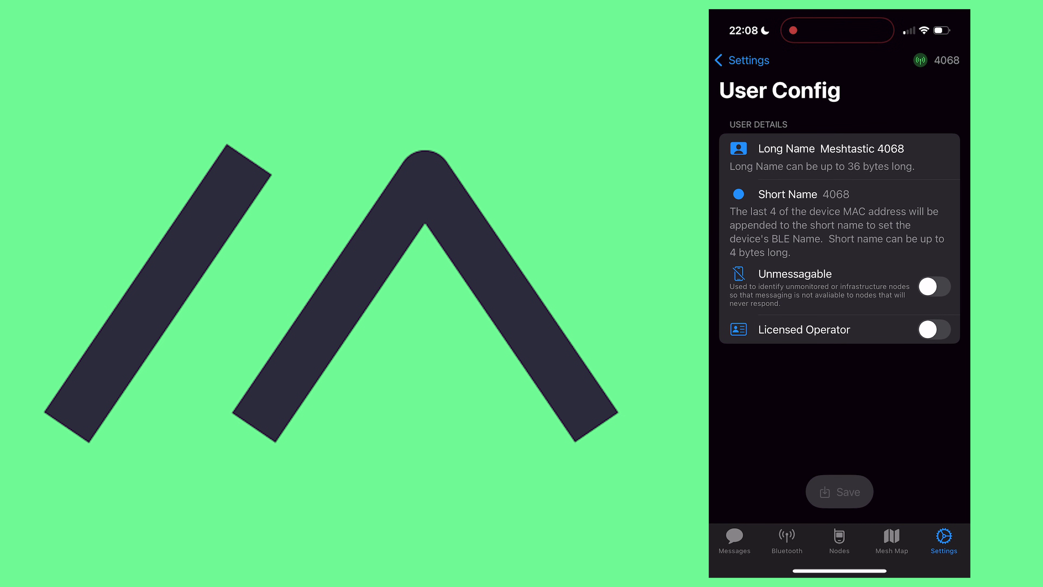
click(743, 60)
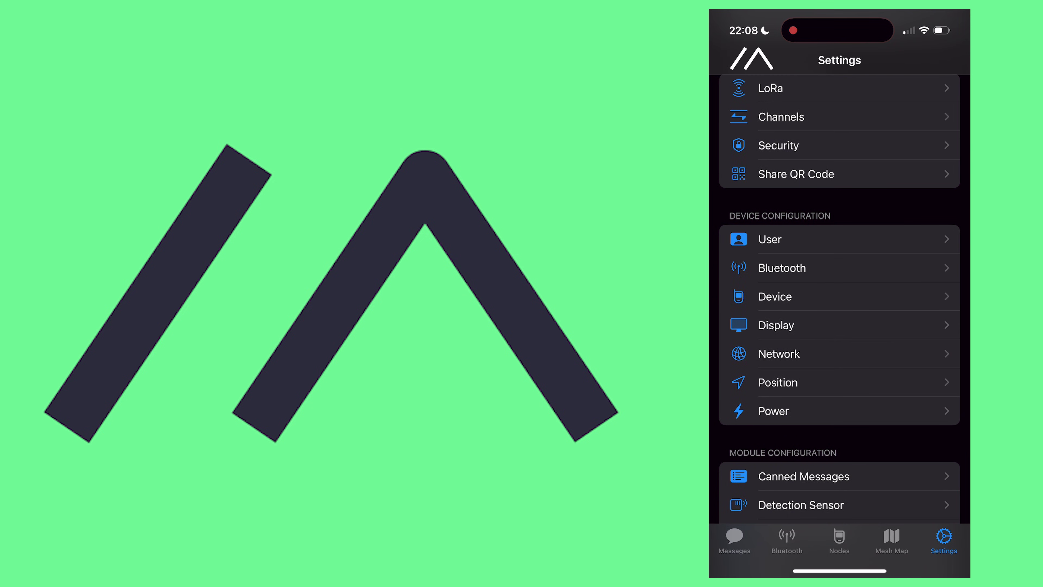
scroll(839, 288, down, 5)
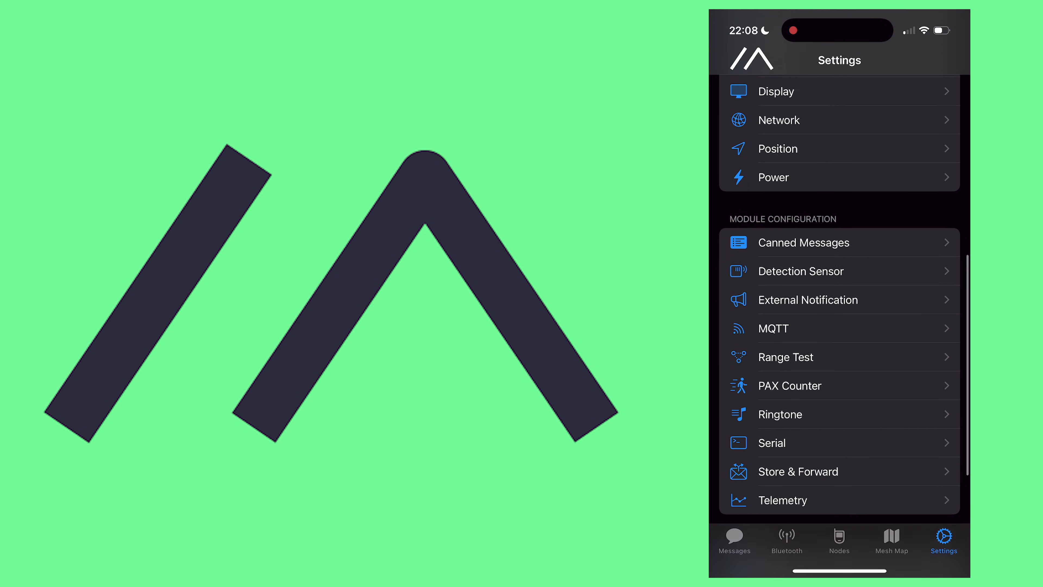
click(839, 540)
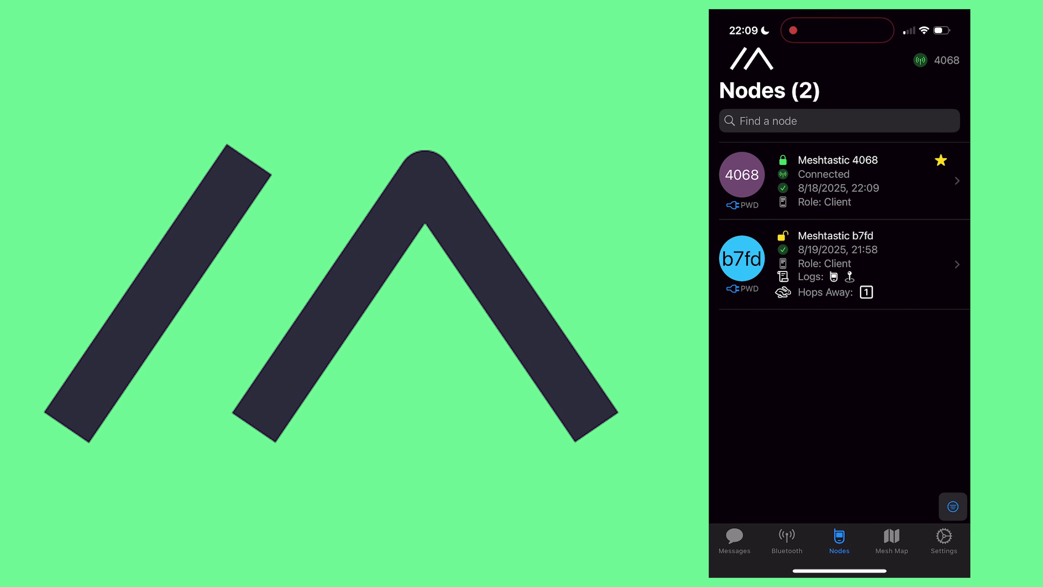
Open Meshtastic b7fd's details and view its 87°, 59% humidity readings and logs list
click(838, 263)
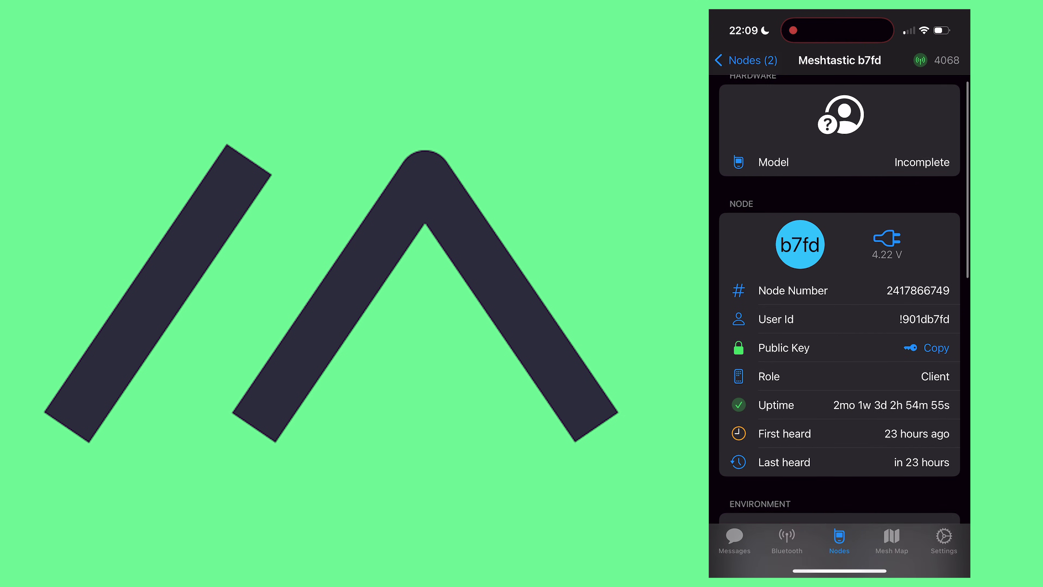
scroll(840, 288, down, 5)
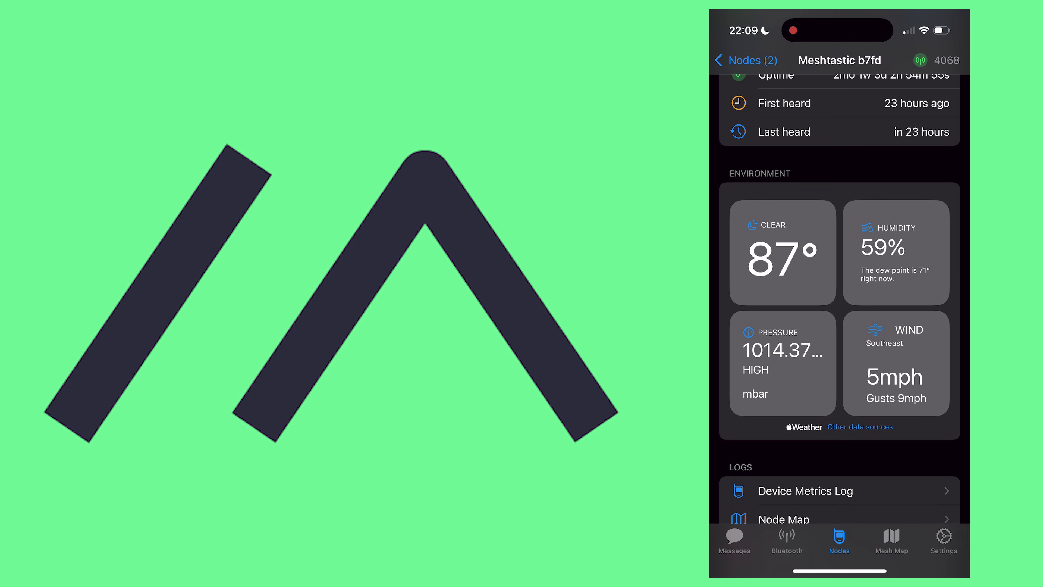
scroll(840, 300, down, 5)
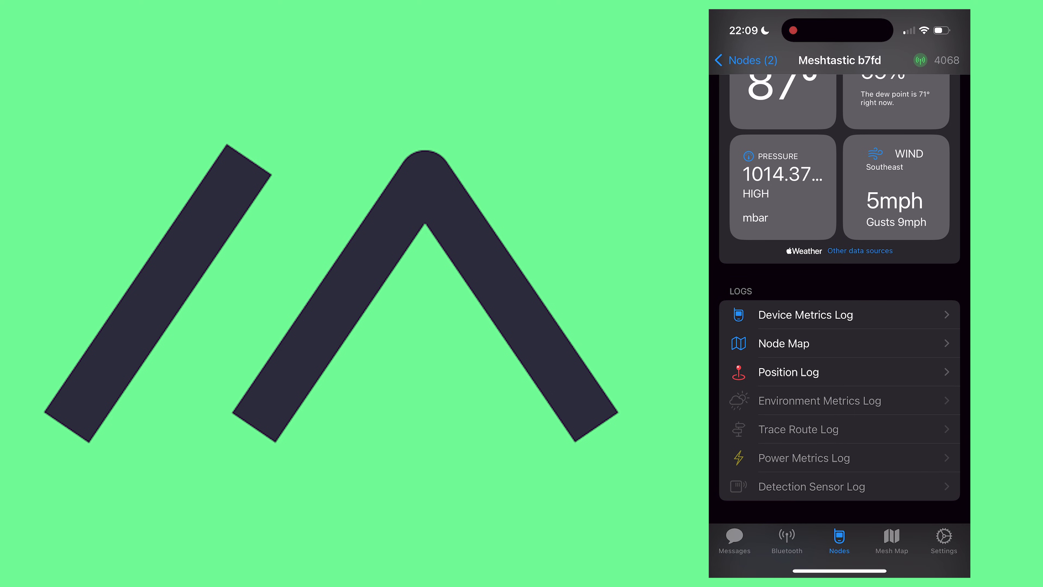
Send the direct message 'Third node test' to the Meshtastic b7fd node
click(735, 539)
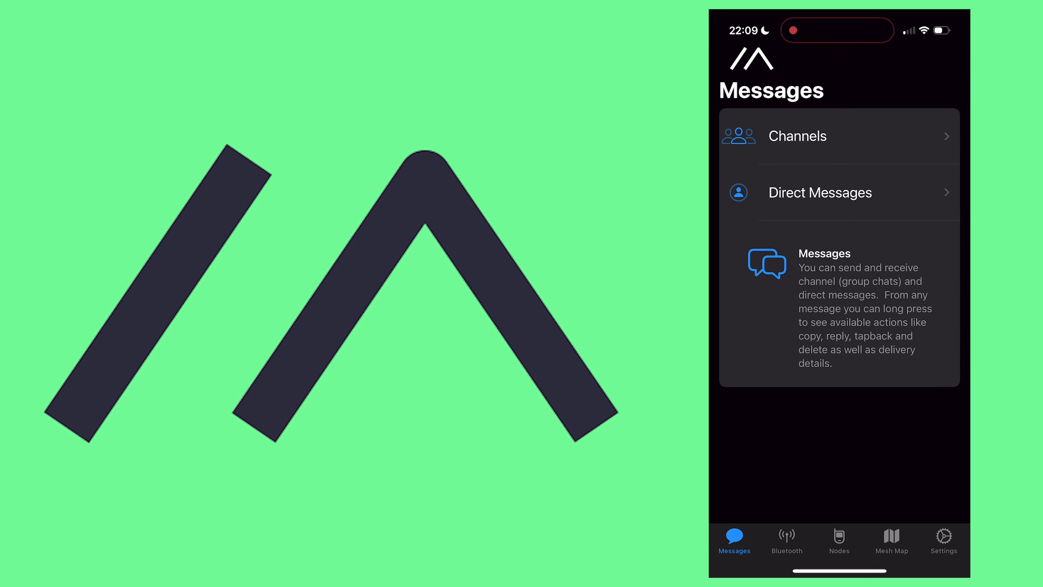
click(820, 192)
click(804, 165)
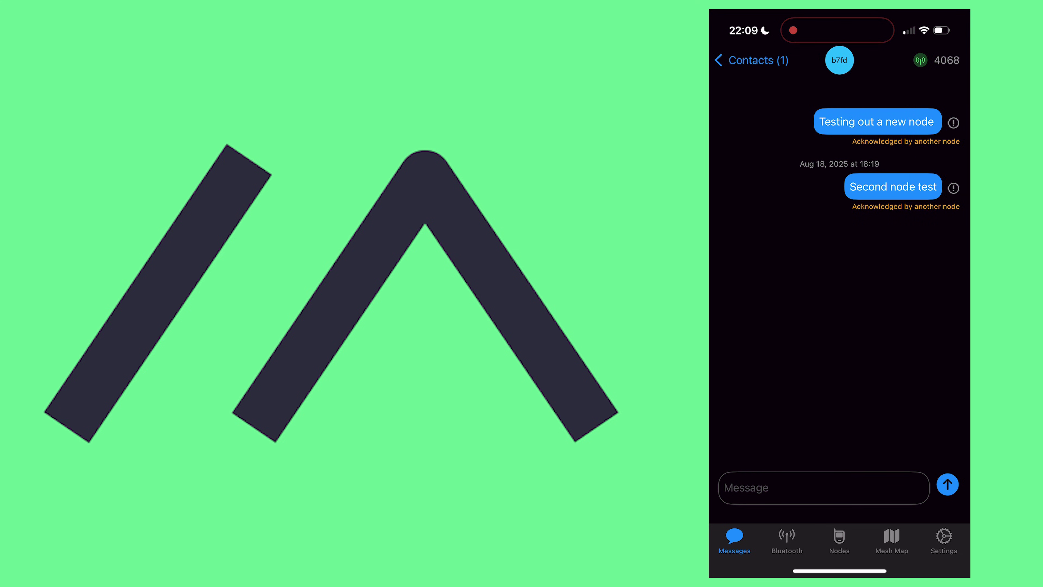
click(823, 487)
text(Thir)
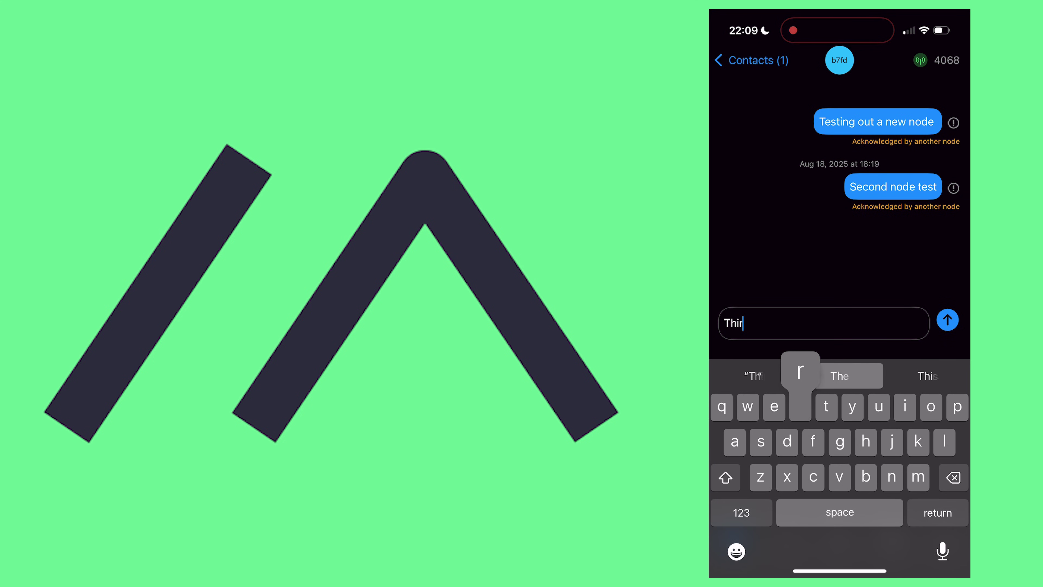
text(d node test)
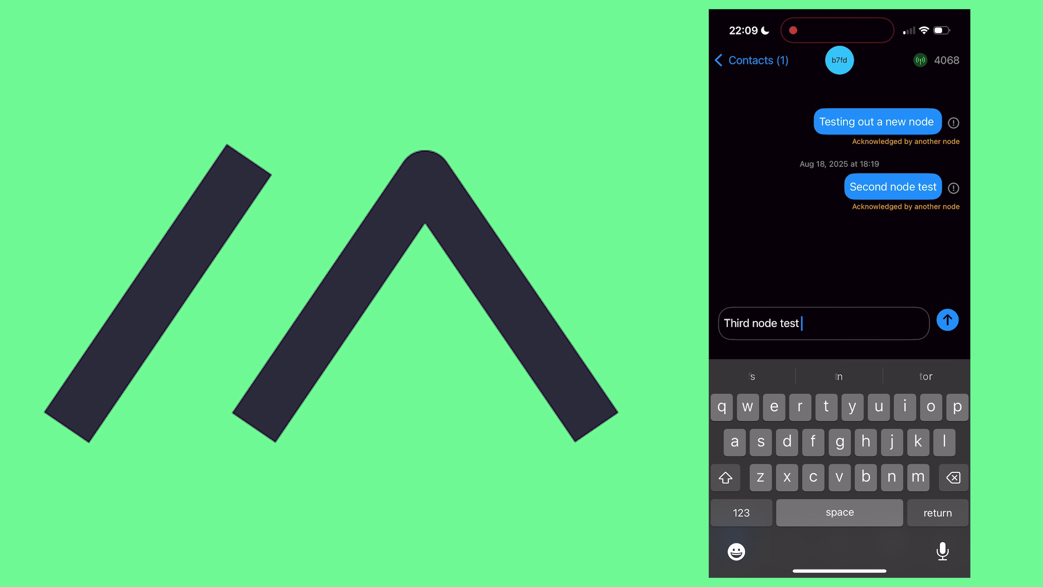
click(947, 319)
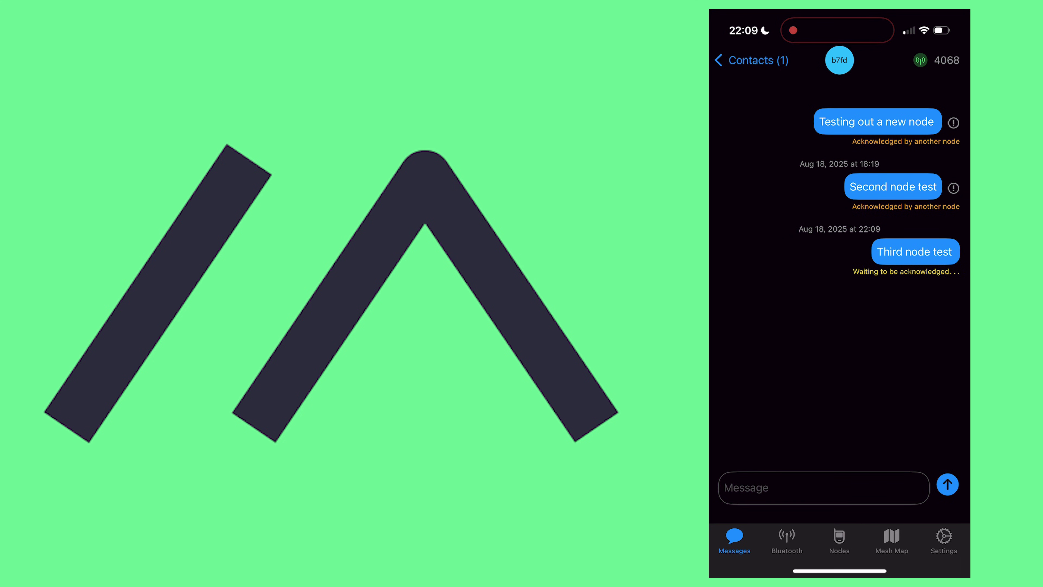
Open the connected node's User settings and clear the existing Long Name
click(944, 539)
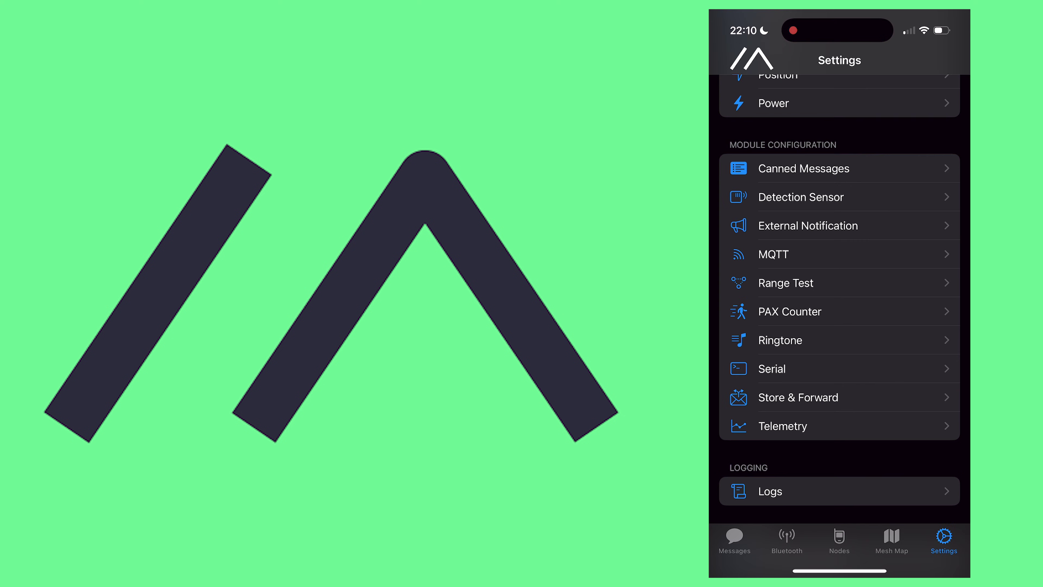
scroll(838, 288, up, 10)
click(838, 228)
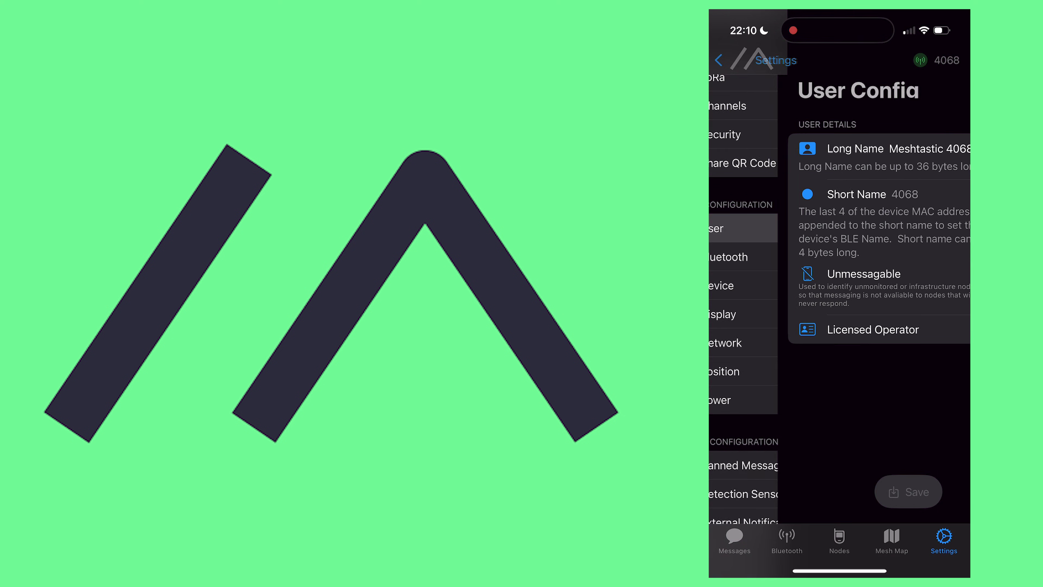
click(866, 149)
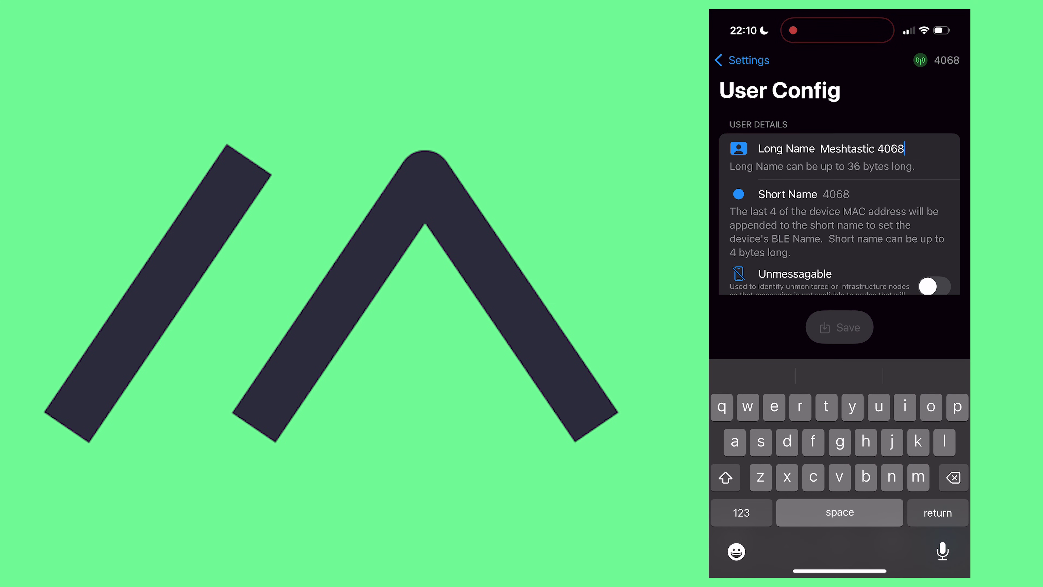
key(BackSpace)
key(BackSpace)
key(BackSpace)
key(BackSpace)
key(BackSpace)
key(BackSpace)
key(BackSpace)
key(BackSpace)
key(BackSpace)
key(BackSpace)
key(BackSpace)
key(BackSpace)
key(BackSpace)
key(BackSpace)
key(BackSpace)
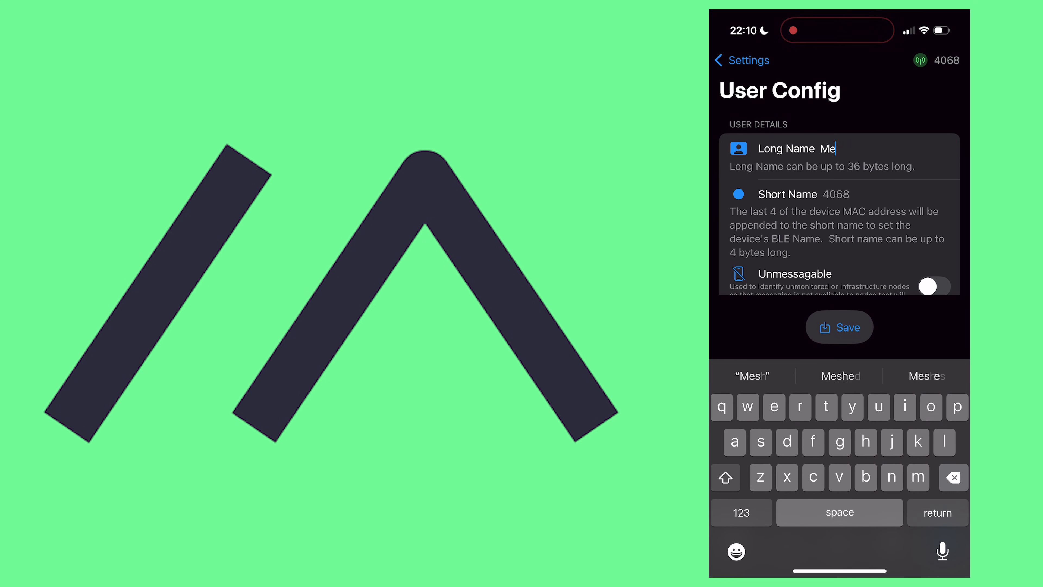
Enter the ham call sign as Long Name and Call Sign, then save to Meshtastic 4068
text(KJ)
click(741, 512)
text(5)
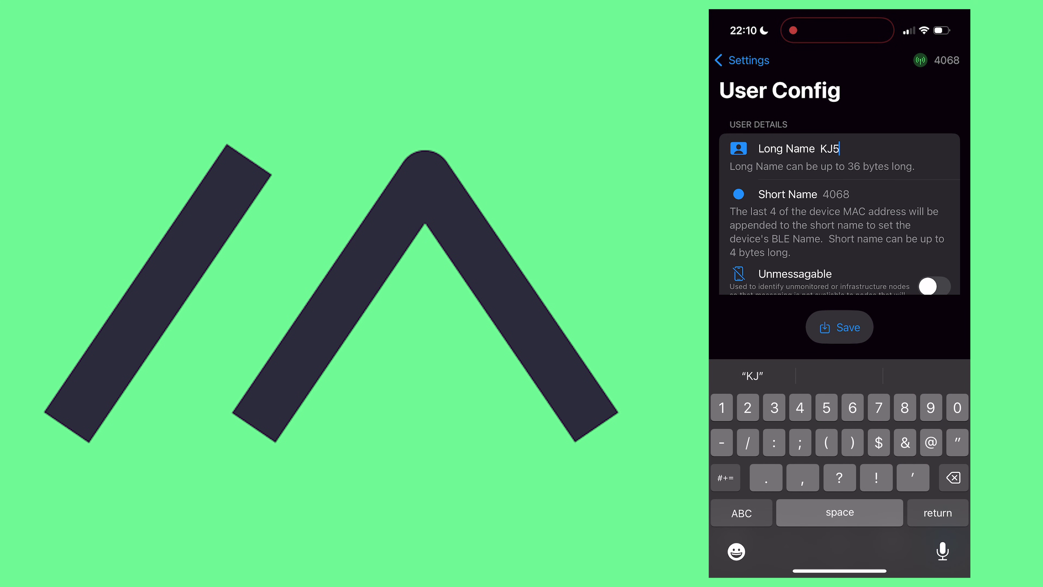
text(LXP)
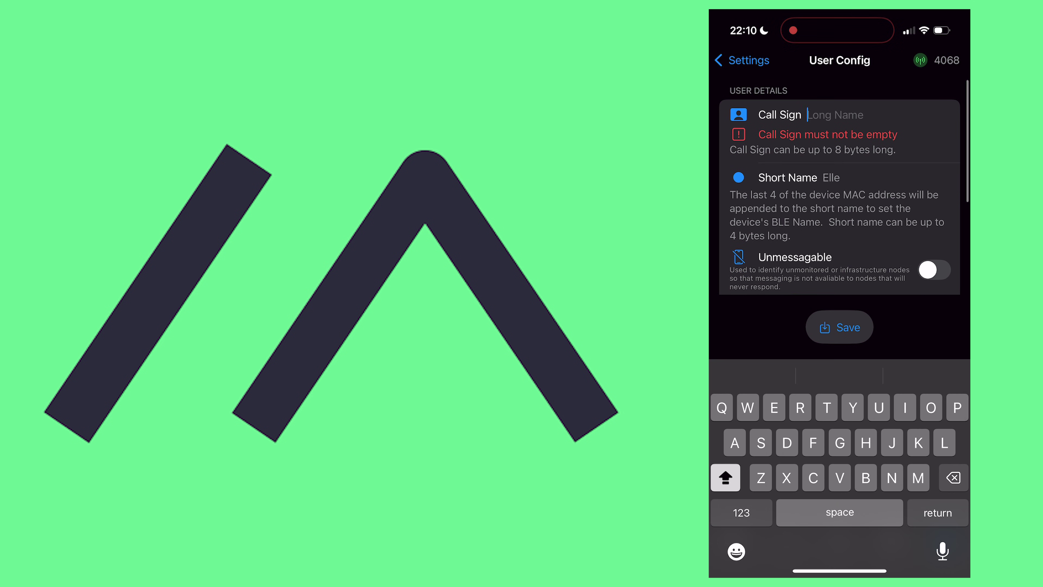
click(836, 86)
text(KJ5LX)
click(839, 327)
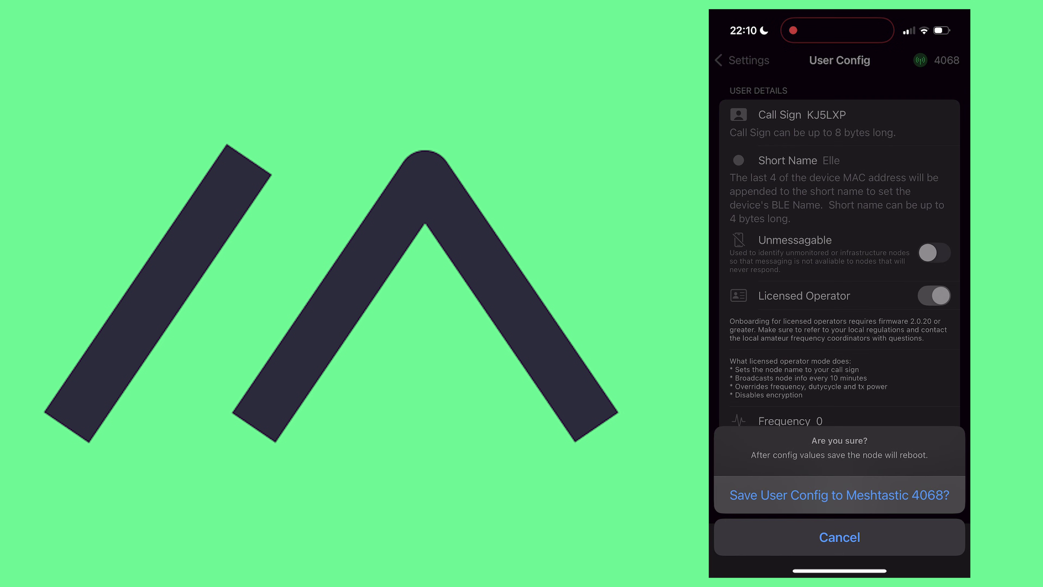
click(852, 494)
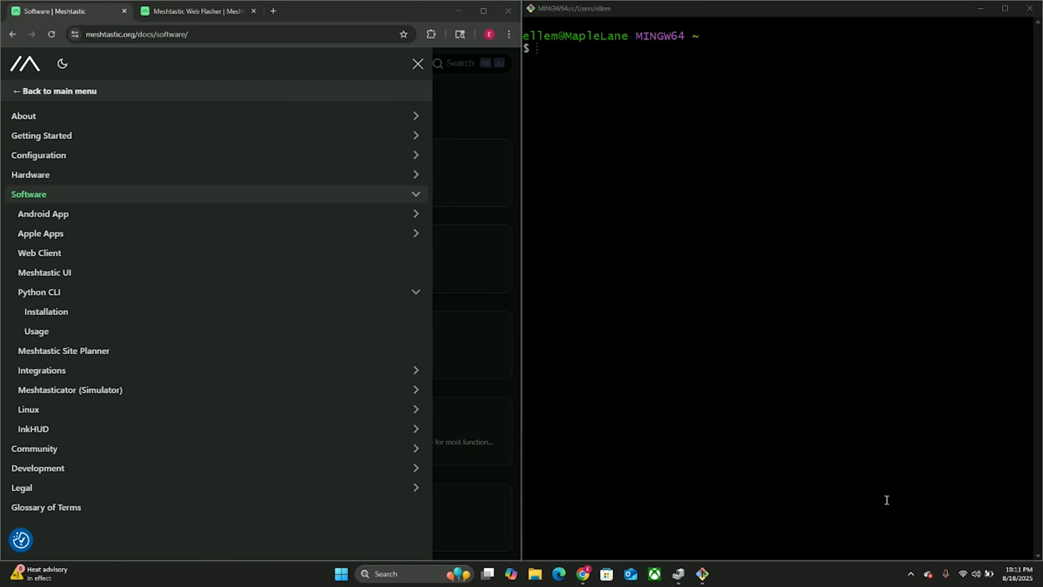
click(41, 304)
click(691, 161)
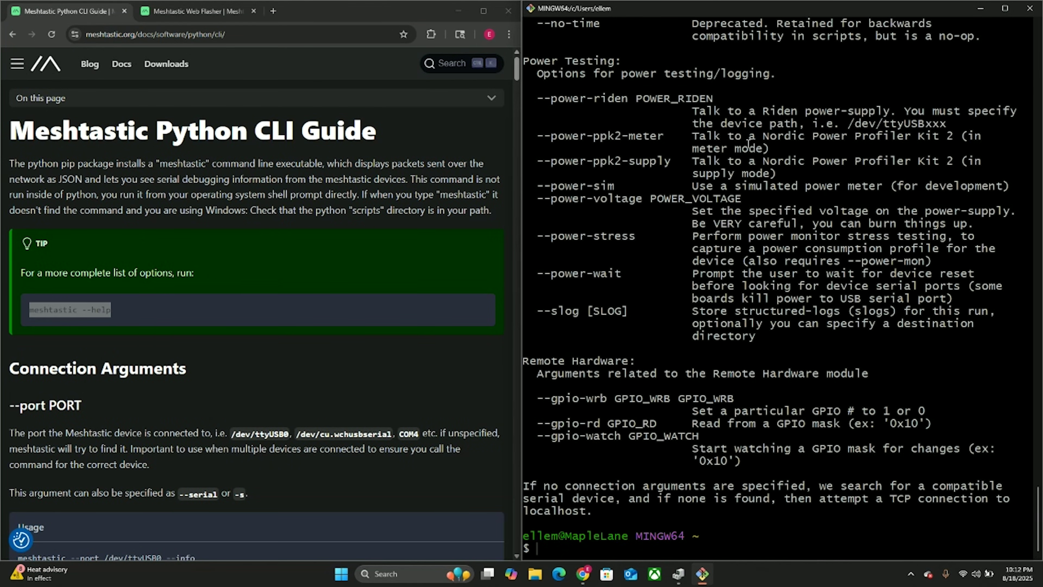
scroll(748, 291, up, 15)
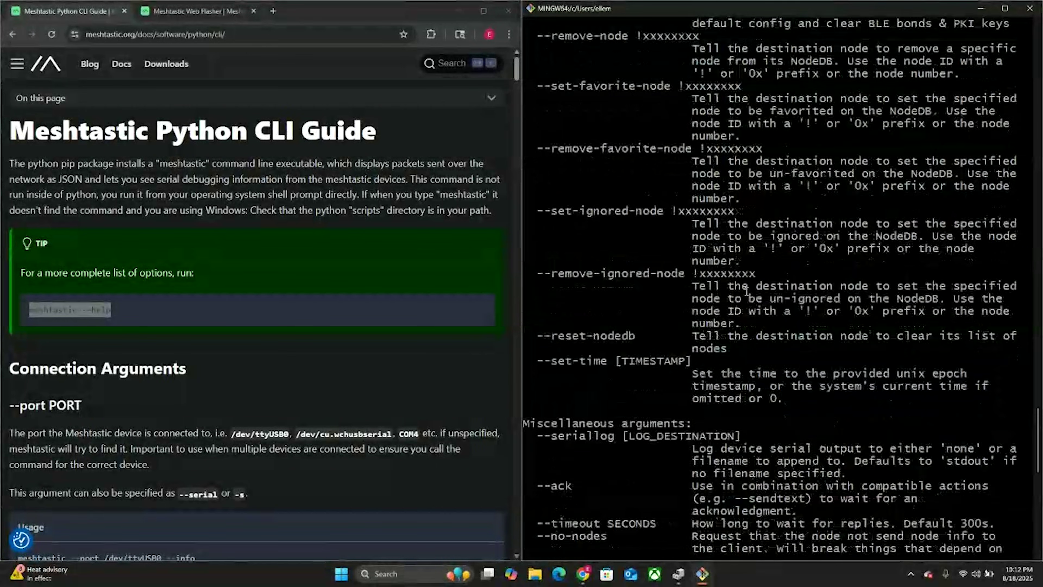
scroll(747, 290, up, 15)
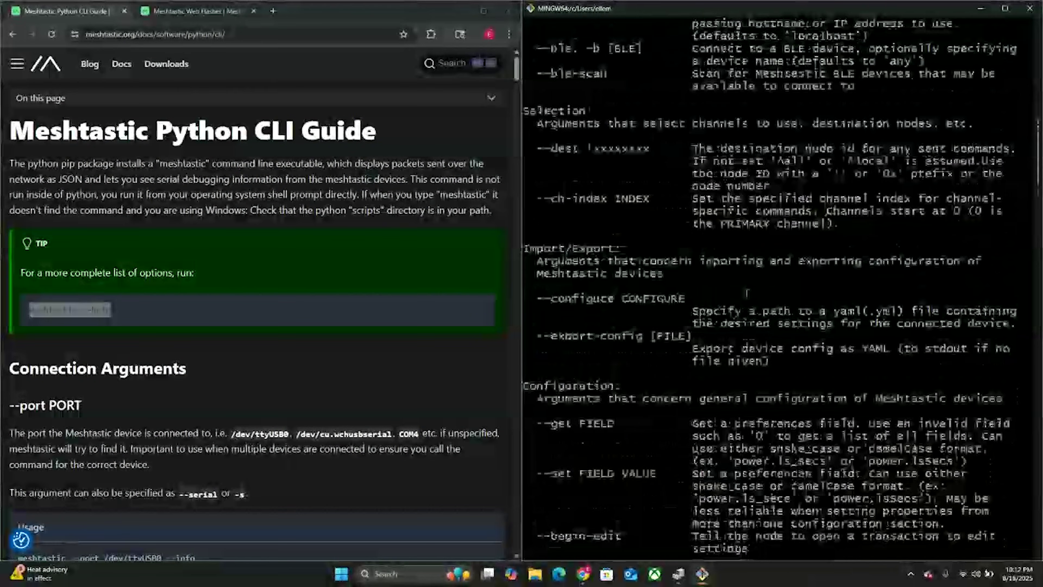
scroll(747, 292, up, 12)
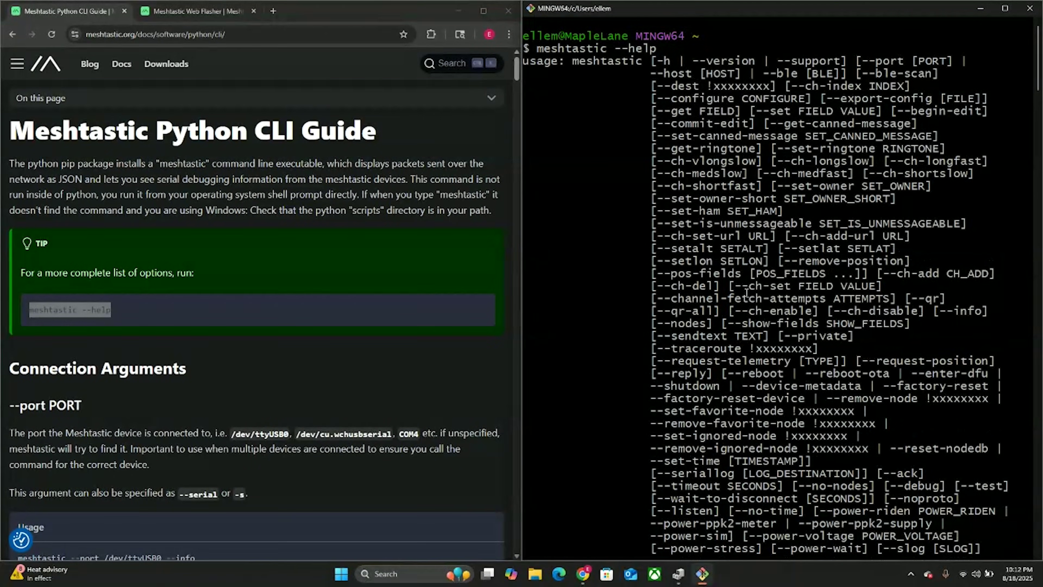
scroll(746, 293, down, 12)
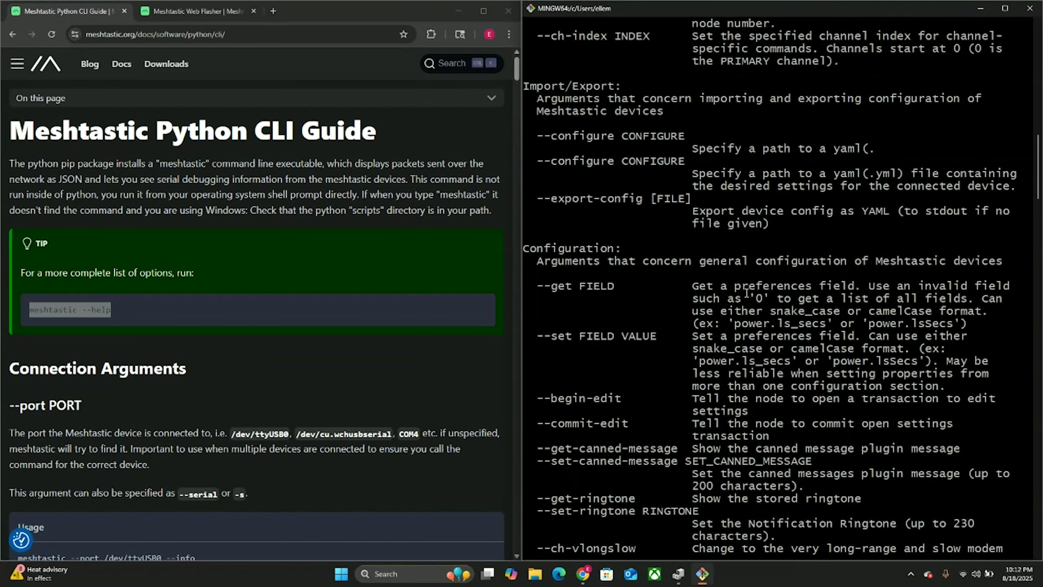
scroll(745, 296, down, 5)
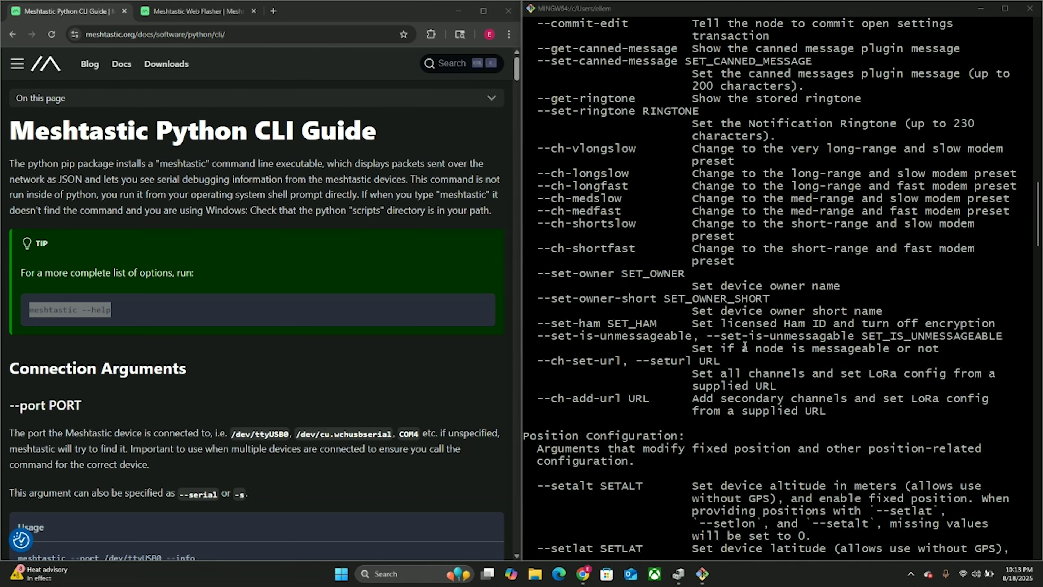
scroll(745, 347, down, 2)
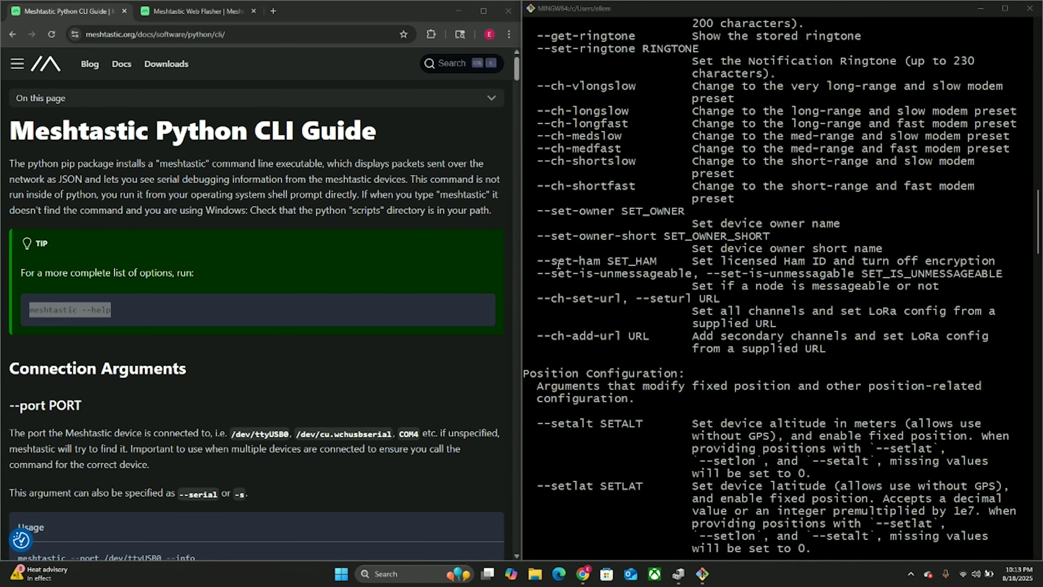
drag(600, 261, 665, 262)
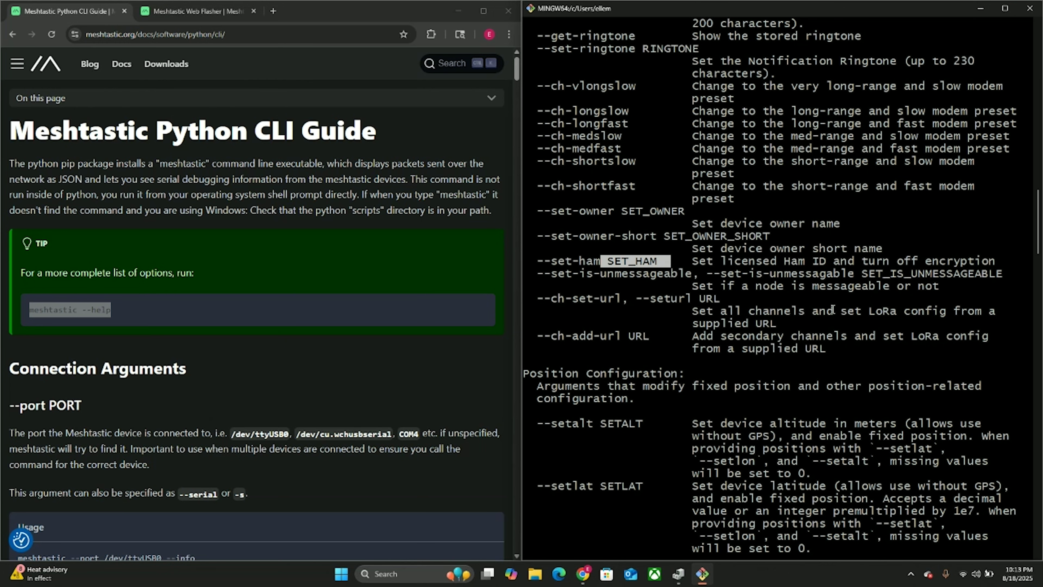
scroll(856, 329, down, 3)
scroll(855, 328, down, 3)
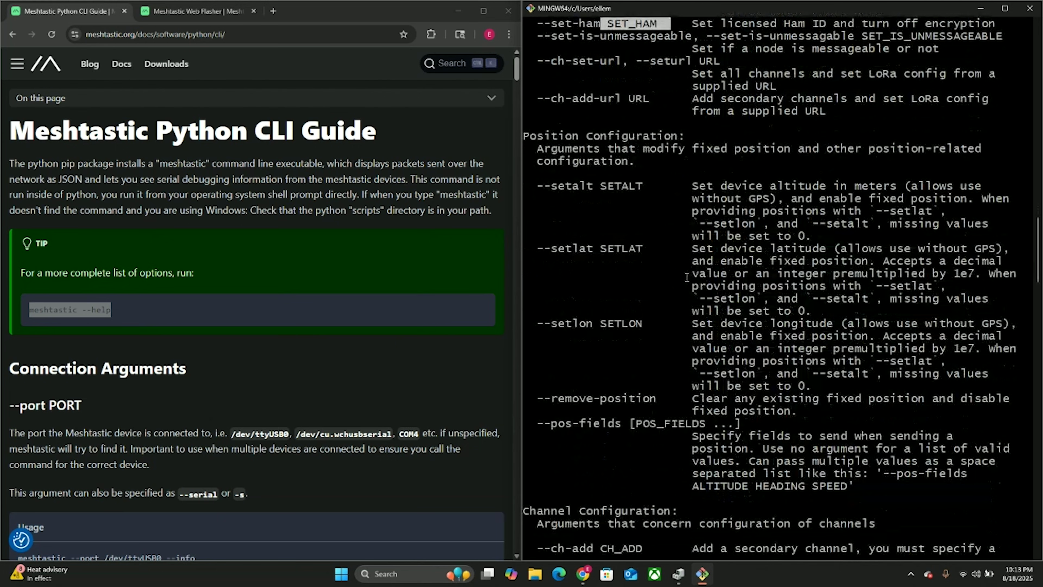
scroll(765, 318, down, 4)
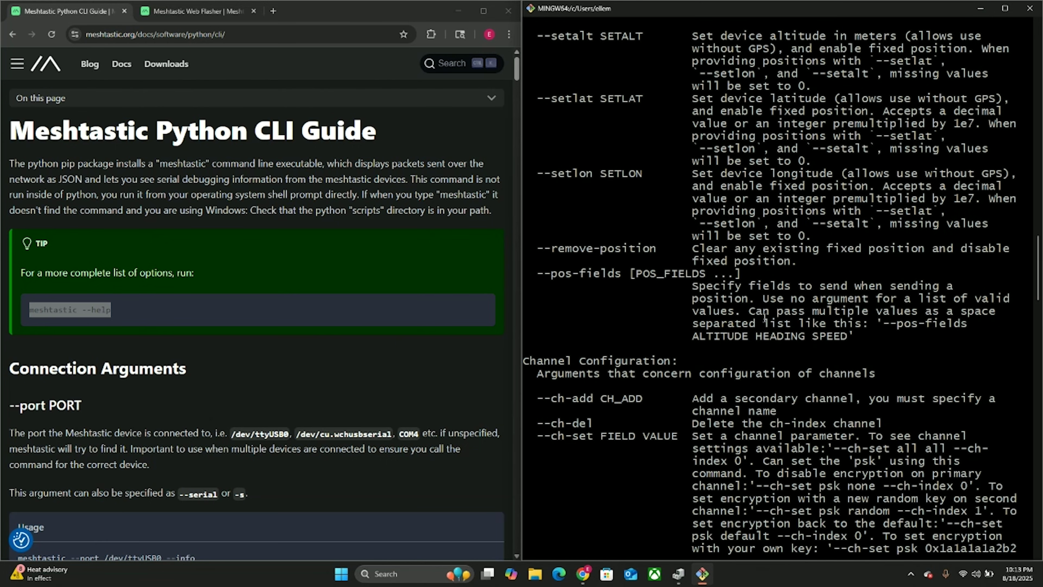
scroll(764, 318, down, 6)
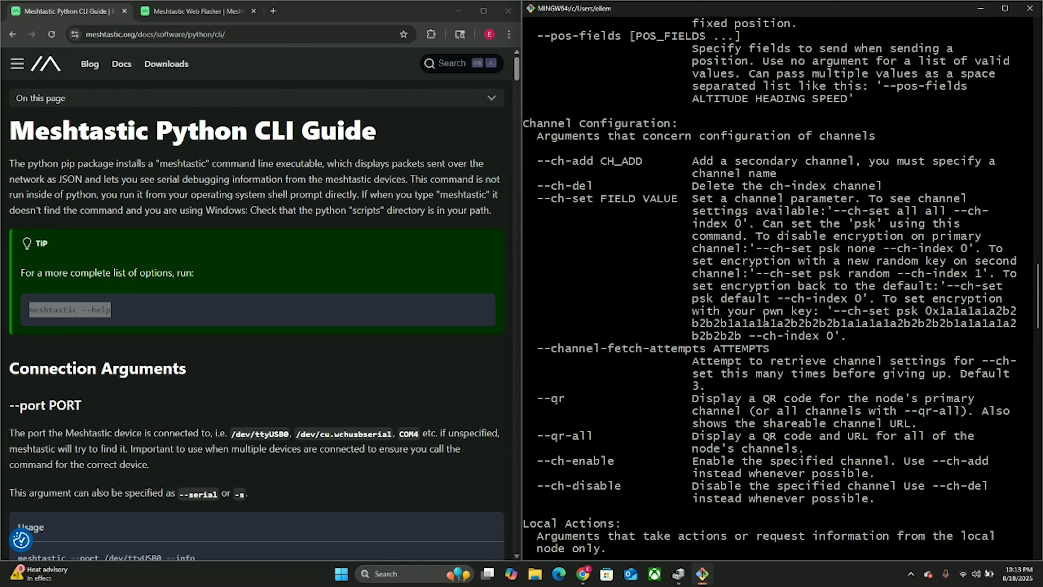
scroll(764, 318, down, 12)
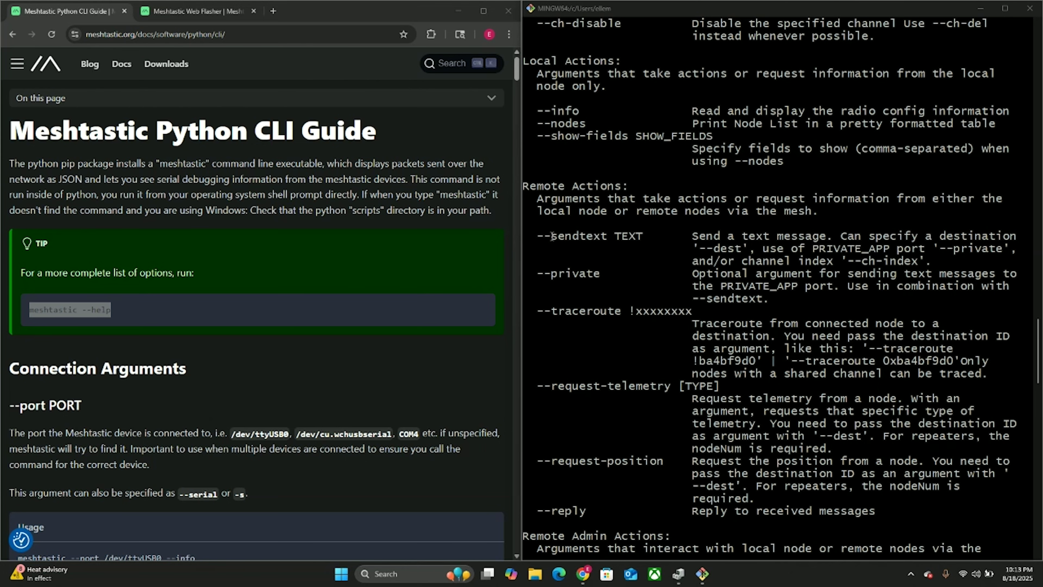
scroll(614, 238, down, 1)
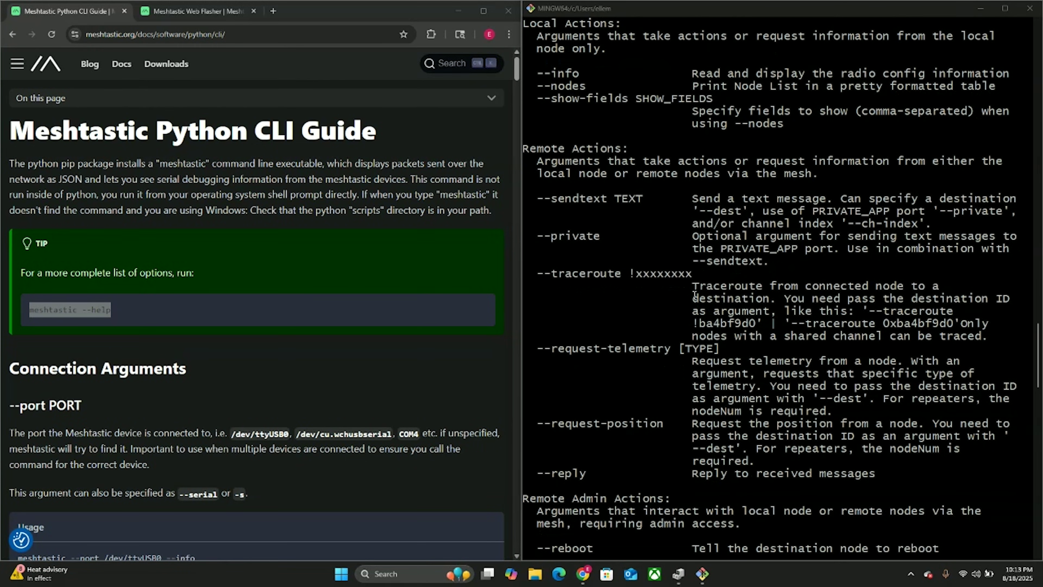
text(meshtastic )
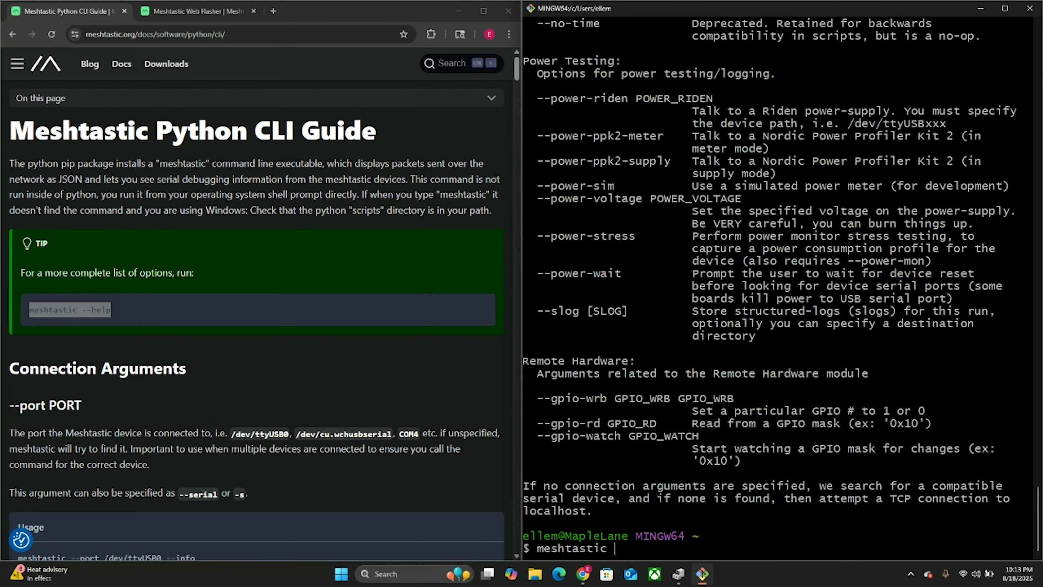
text(--sendtext "Testi)
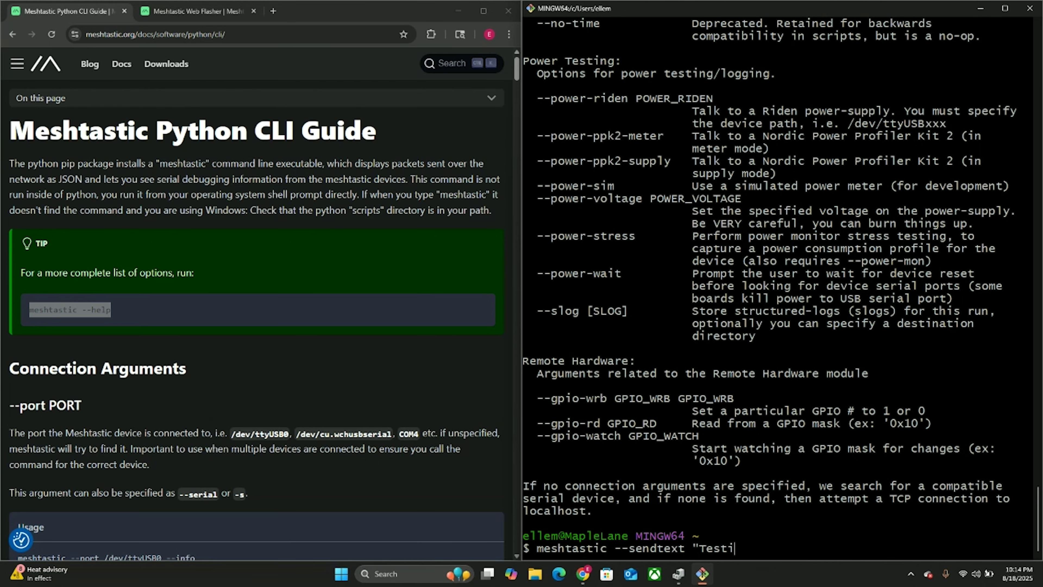
text(ng")
Broadcast the message 'Testing' over the mesh with meshtastic --sendtext
key(Return)
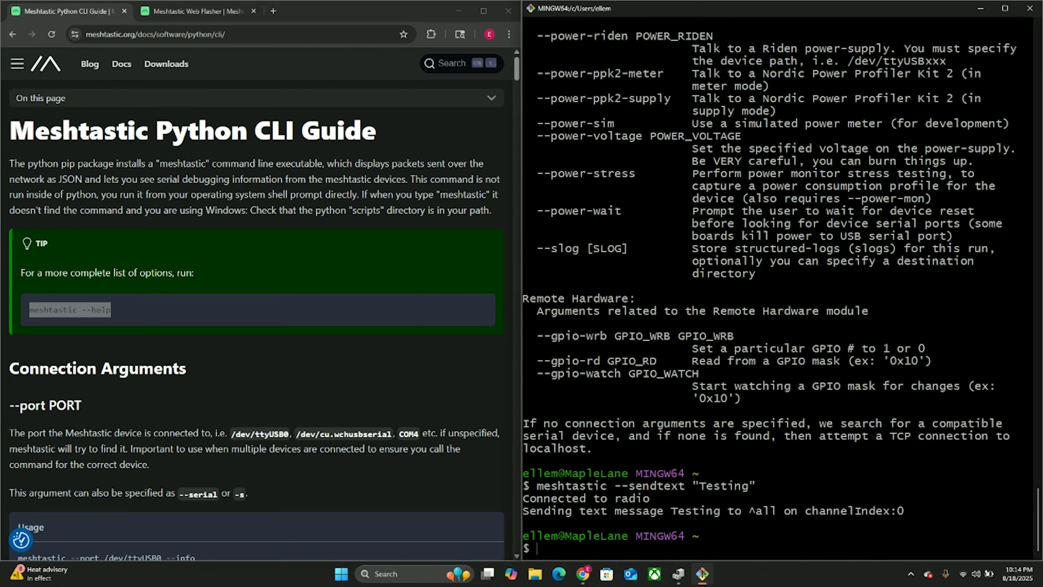
scroll(858, 297, up, 13)
scroll(858, 297, down, 13)
Reboot the radio with meshtastic --reboot, then view the Web Client documentation page
key(Up)
key(BackSpace)
key(BackSpace)
key(BackSpace)
key(BackSpace)
key(BackSpace)
key(BackSpace)
key(BackSpace)
key(BackSpace)
key(BackSpace)
key(BackSpace)
key(BackSpace)
key(BackSpace)
key(BackSpace)
key(BackSpace)
key(BackSpace)
key(BackSpace)
key(BackSpace)
key(BackSpace)
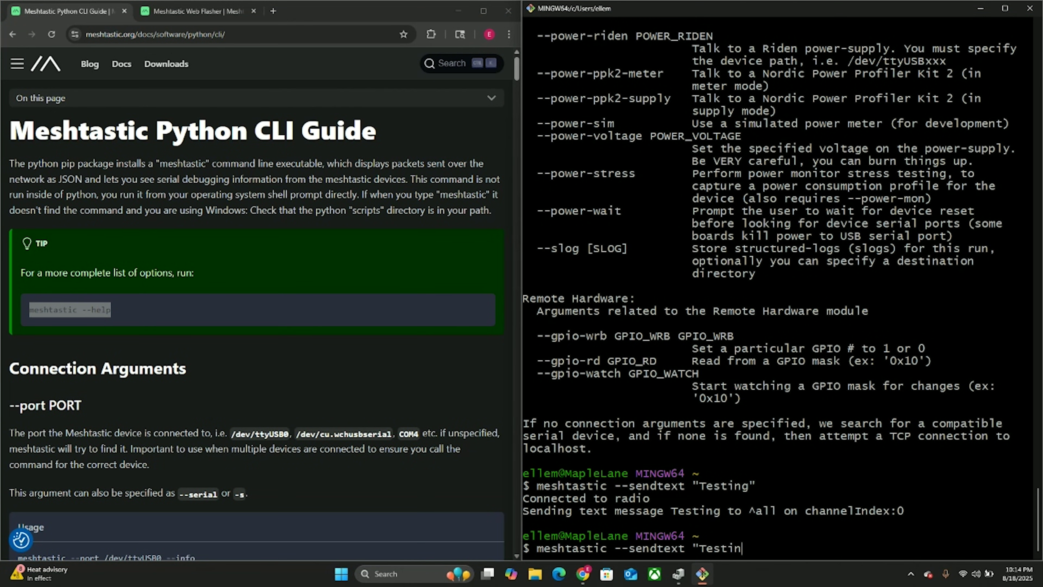
text(r)
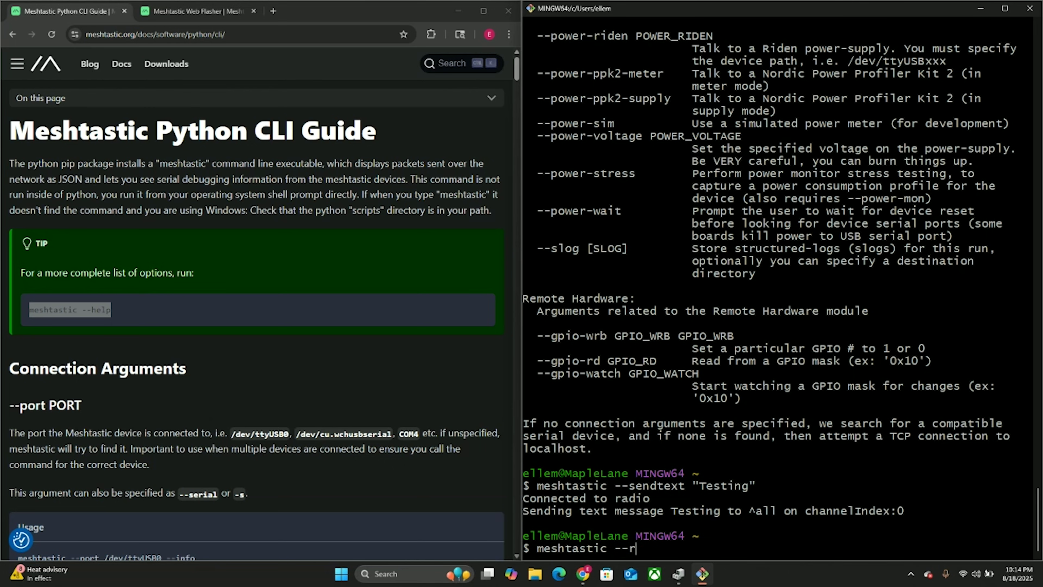
text(eboot)
key(Return)
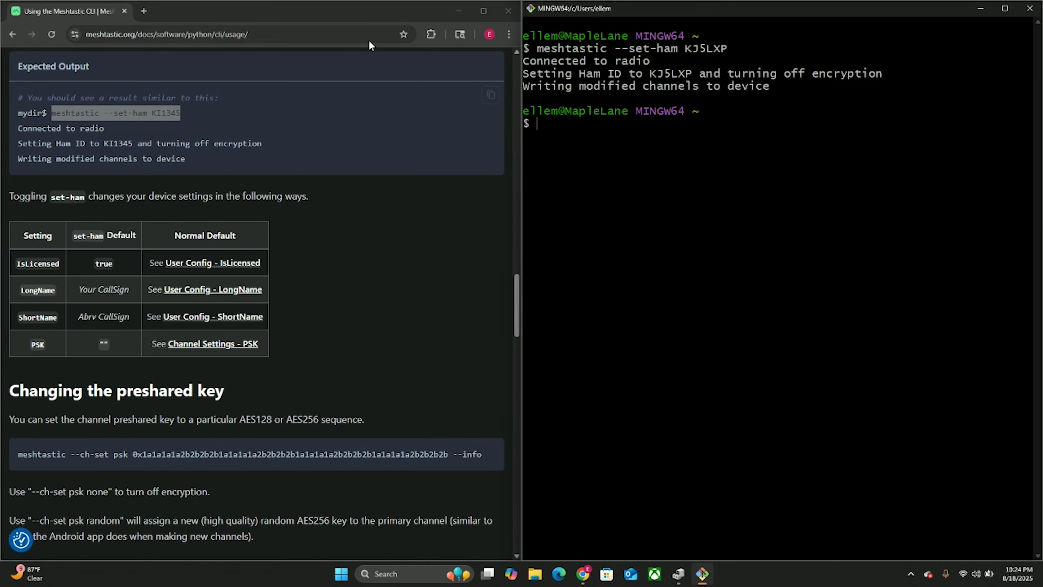
click(483, 11)
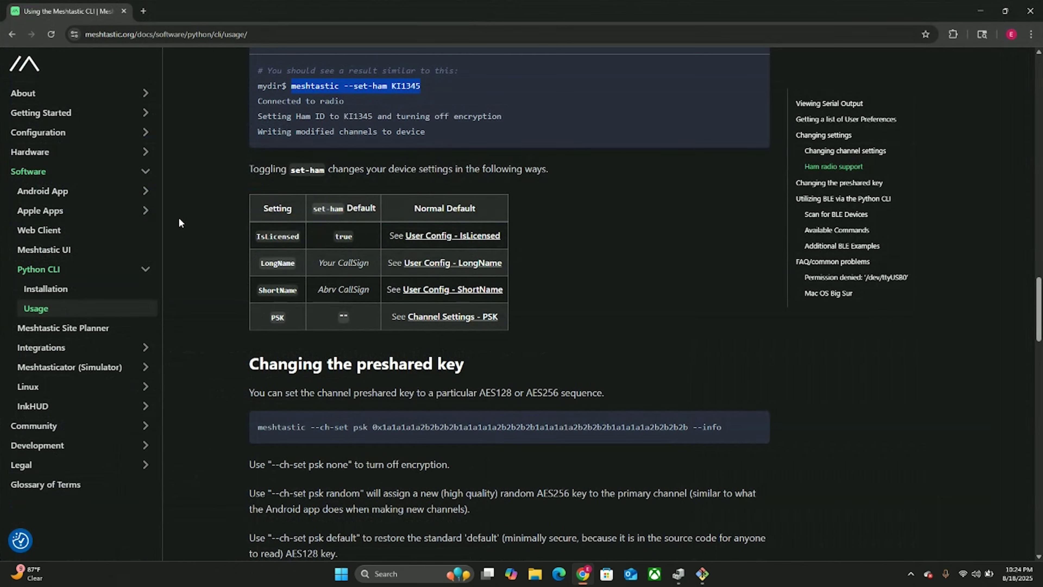
click(64, 234)
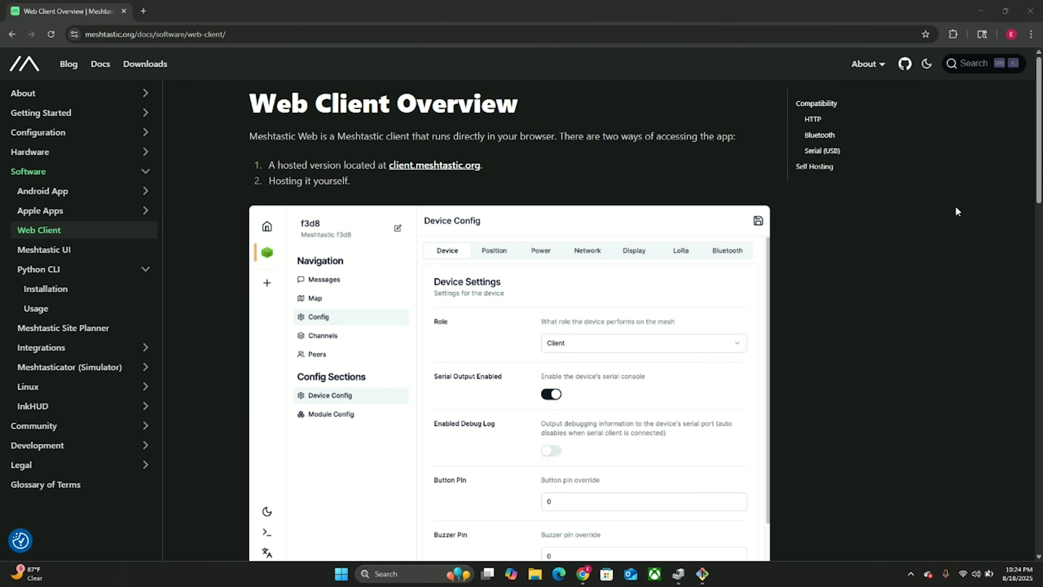
Open the hosted client.meshtastic.org web client in a new tab
right_click(443, 169)
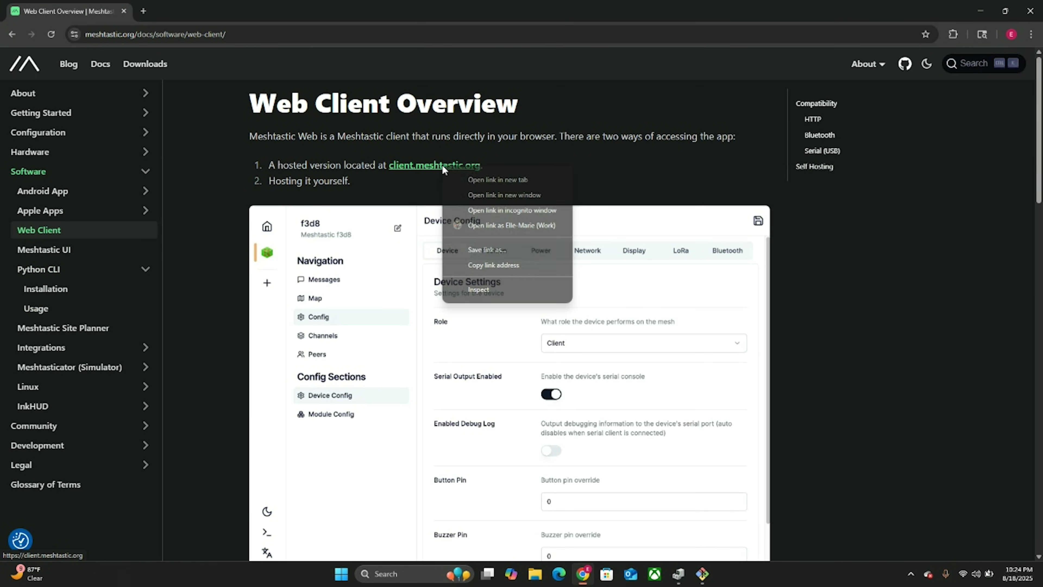
click(496, 178)
click(196, 10)
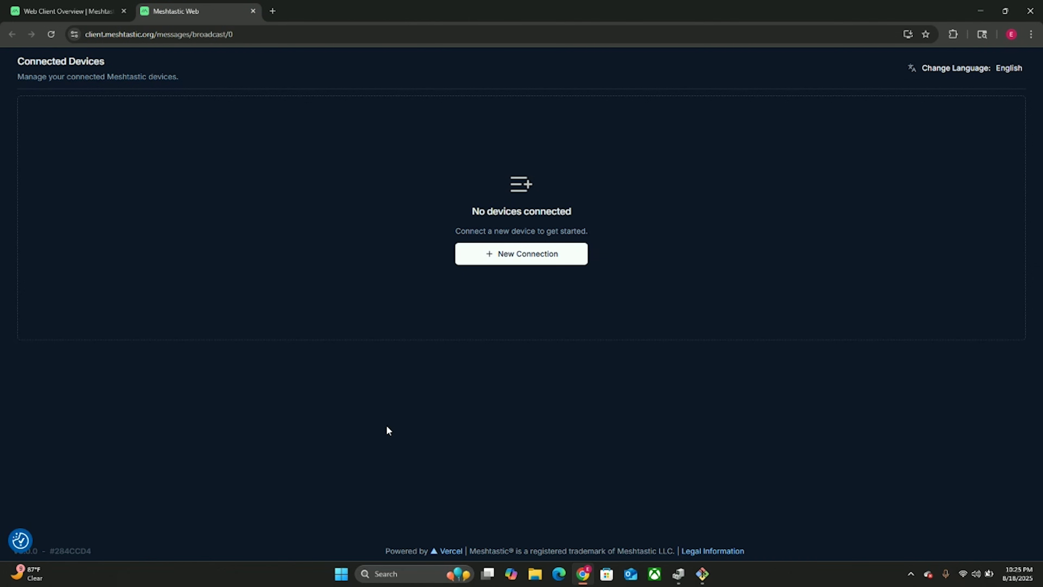
Add a new Serial connection and connect to the radio's device entry
click(527, 254)
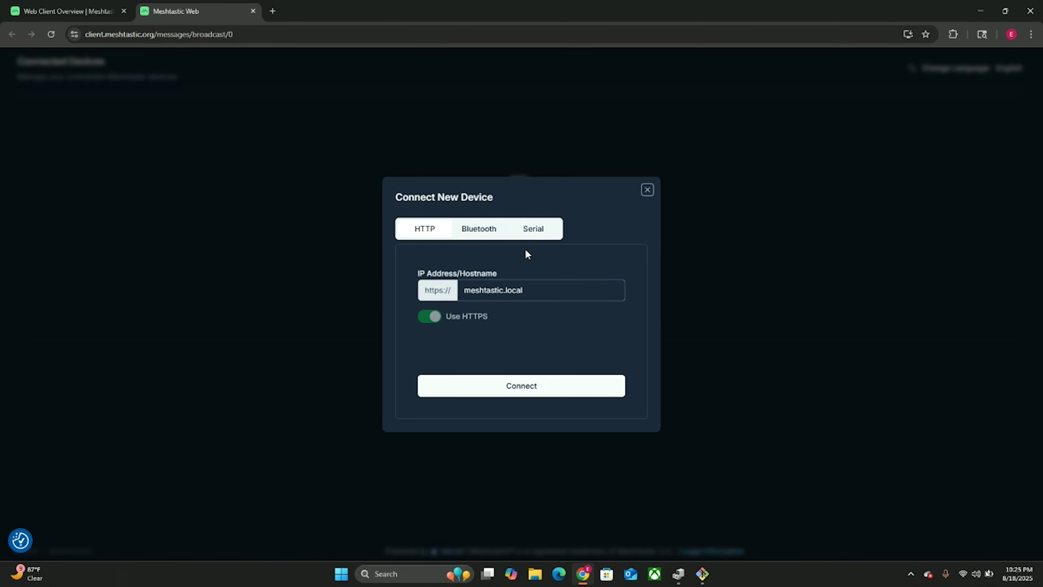
click(545, 232)
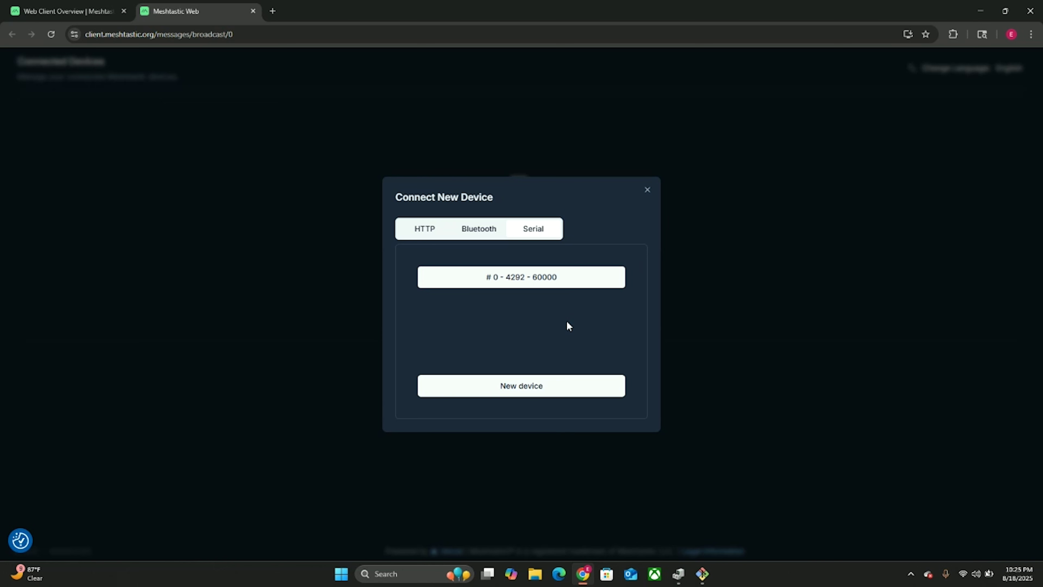
click(577, 283)
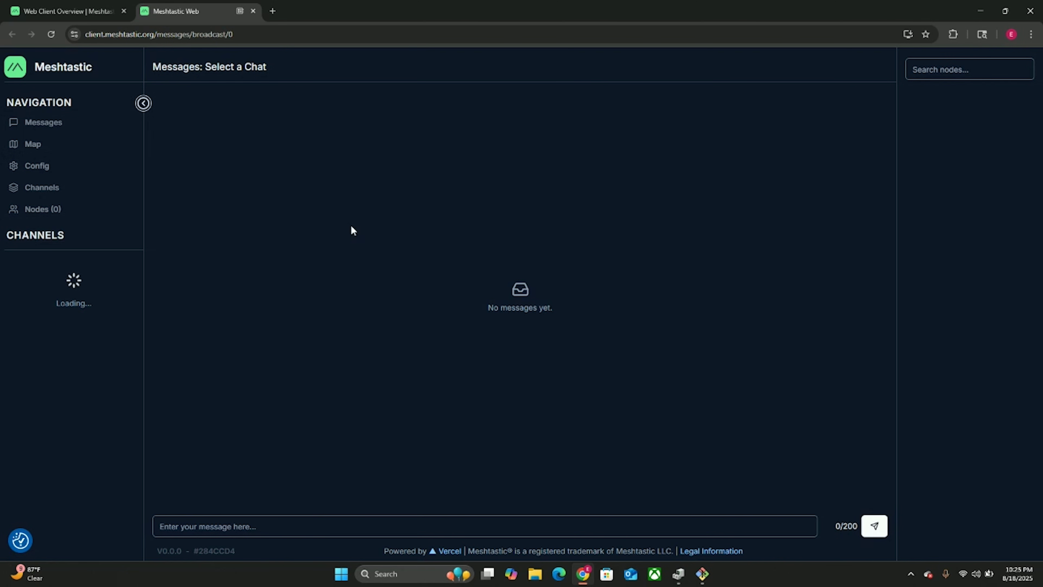